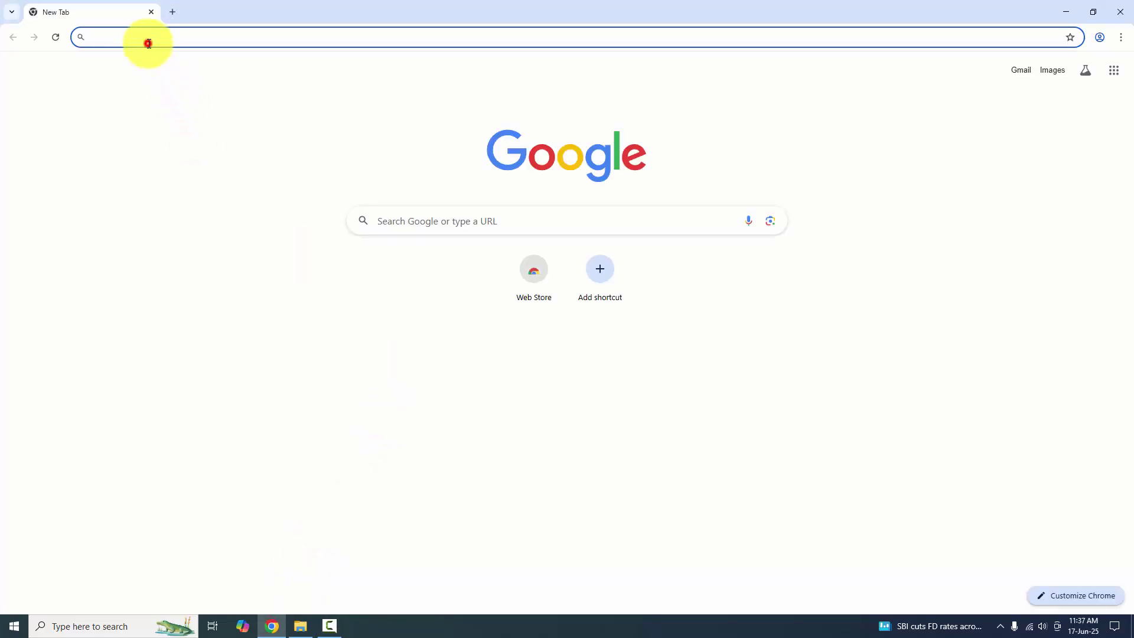
- Load google.com in the new tab and put the cursor in the search box
{"action": "type", "text": "google.com"}
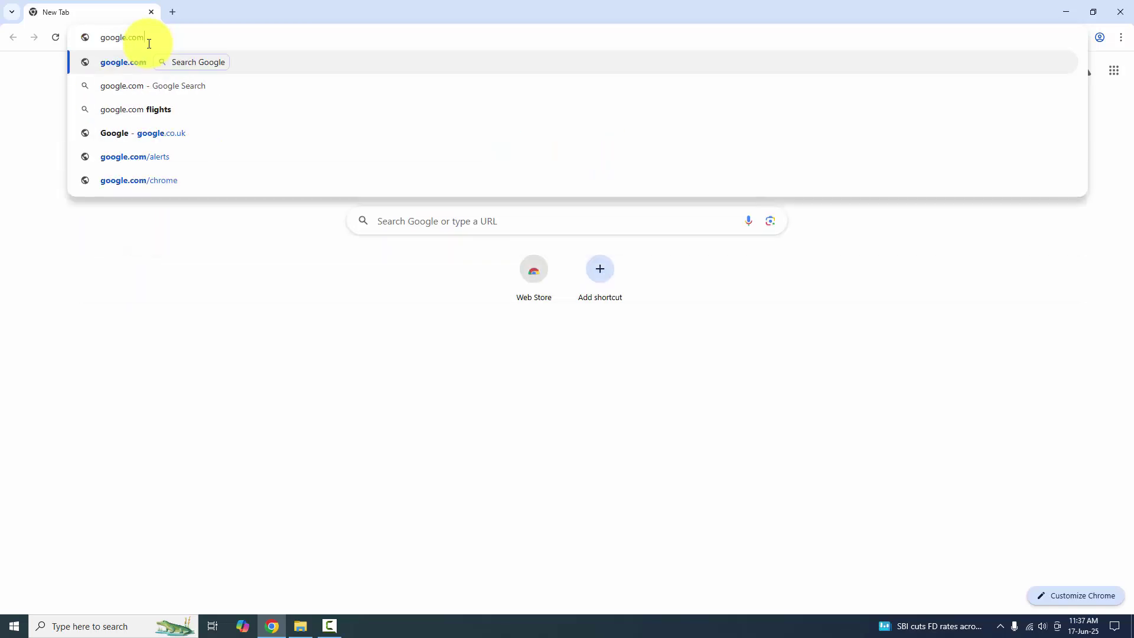
{"action": "key", "text": "Return"}
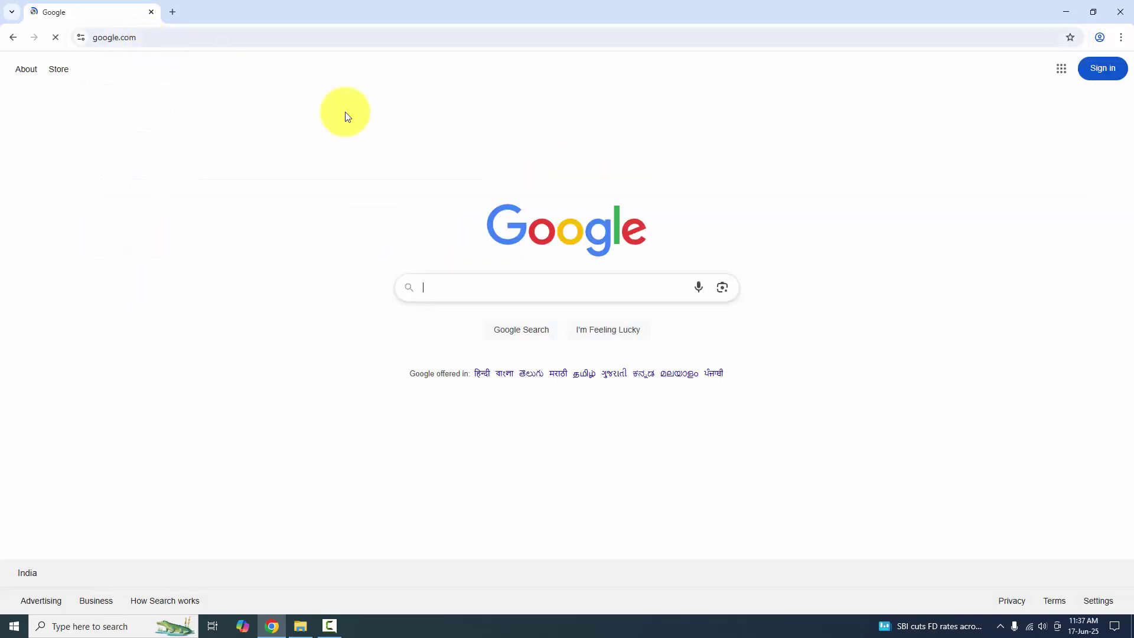
{"action": "left_click", "coordinate": [452, 284]}
- Search Google for 'tekla campus' using the suggested query
{"action": "type", "text": "tekla"}
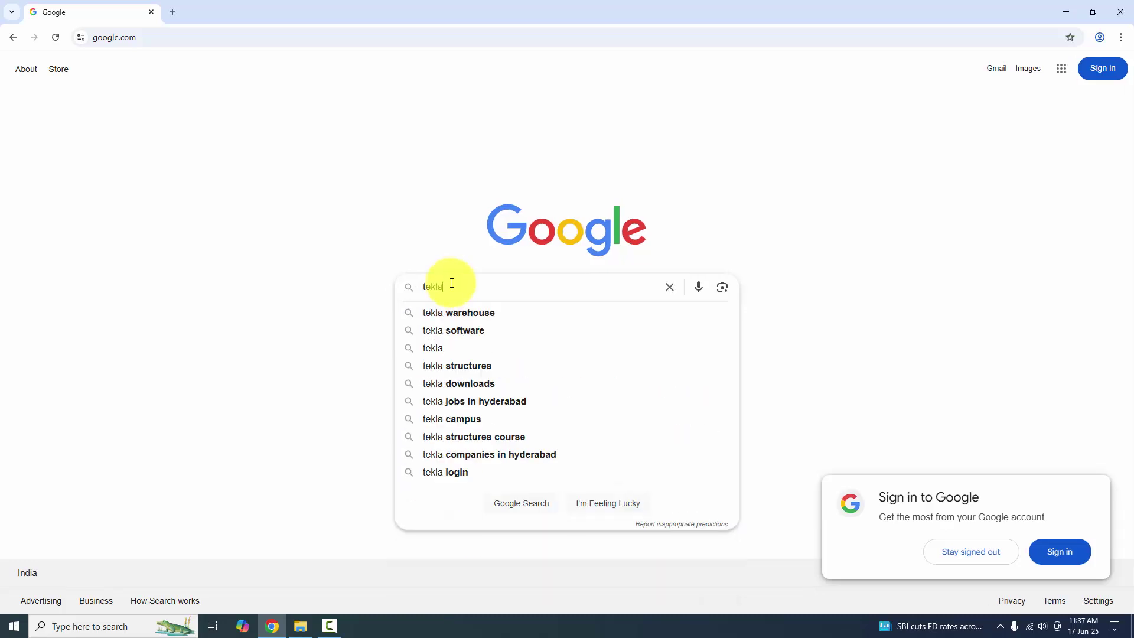
{"action": "type", "text": " da"}
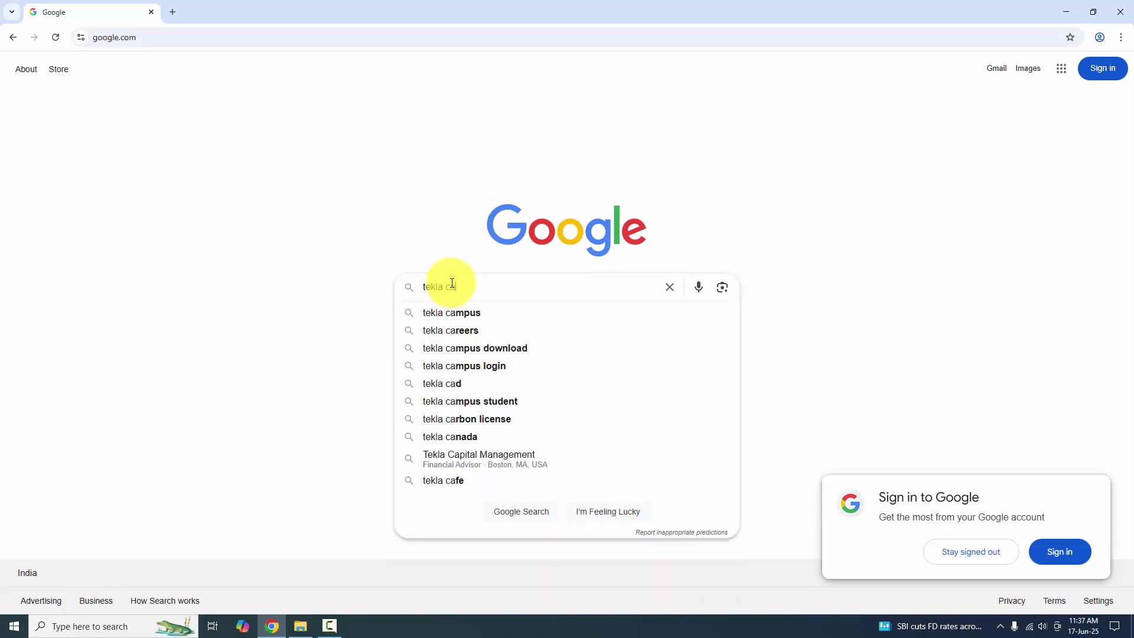
{"action": "key", "text": "BackSpace"}
{"action": "type", "text": "om"}
{"action": "key", "text": "BackSpace"}
{"action": "key", "text": "BackSpace"}
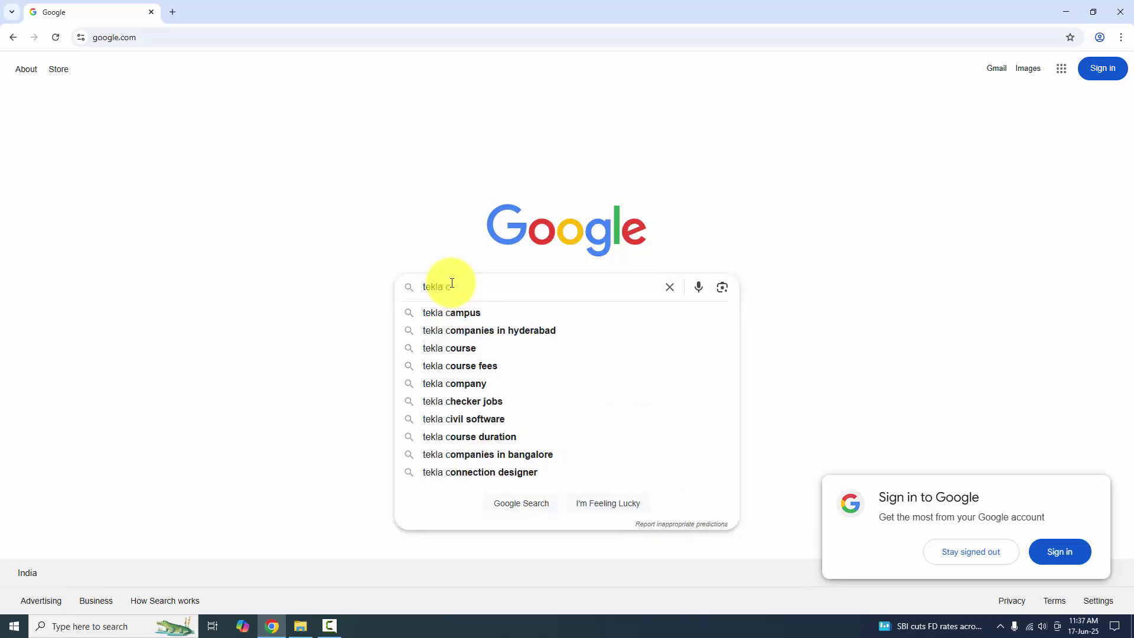
{"action": "left_click", "coordinate": [471, 313]}
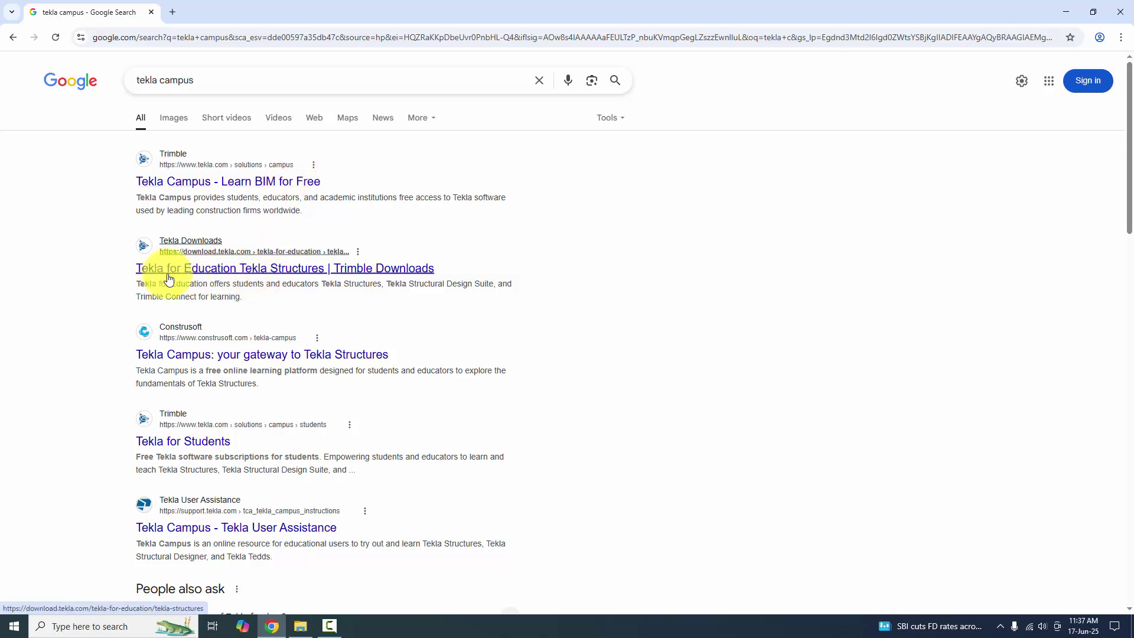
- Open the 'Tekla for Education Tekla Structures' Trimble Downloads result and scroll through the page
{"action": "left_click", "coordinate": [319, 275]}
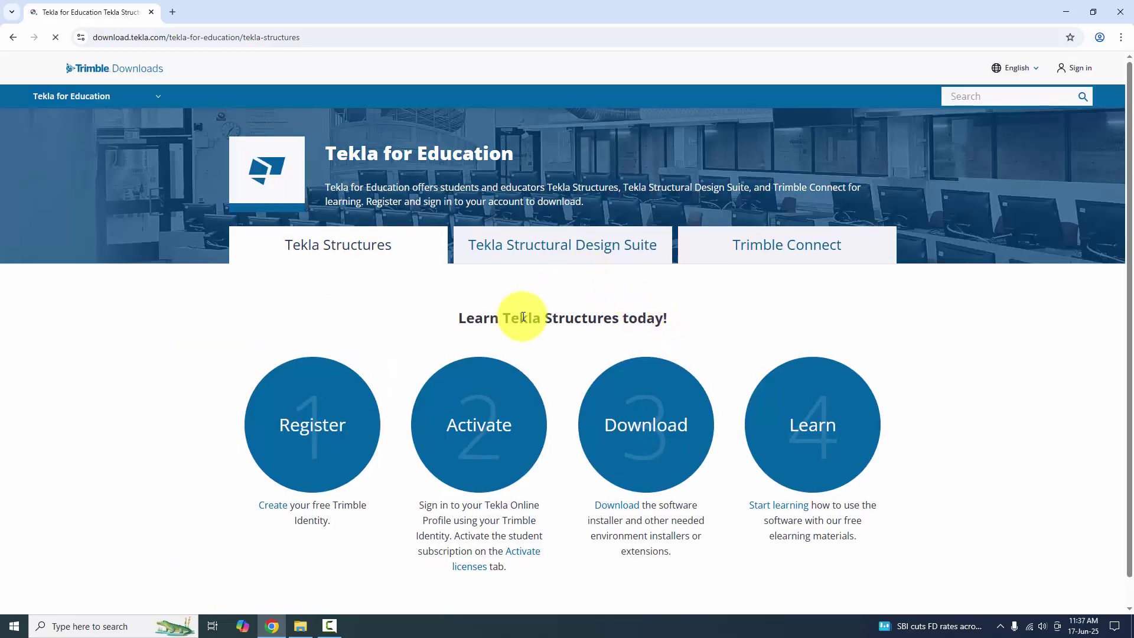
{"action": "scroll", "coordinate": [523, 317], "scroll_direction": "down", "scroll_amount": 1}
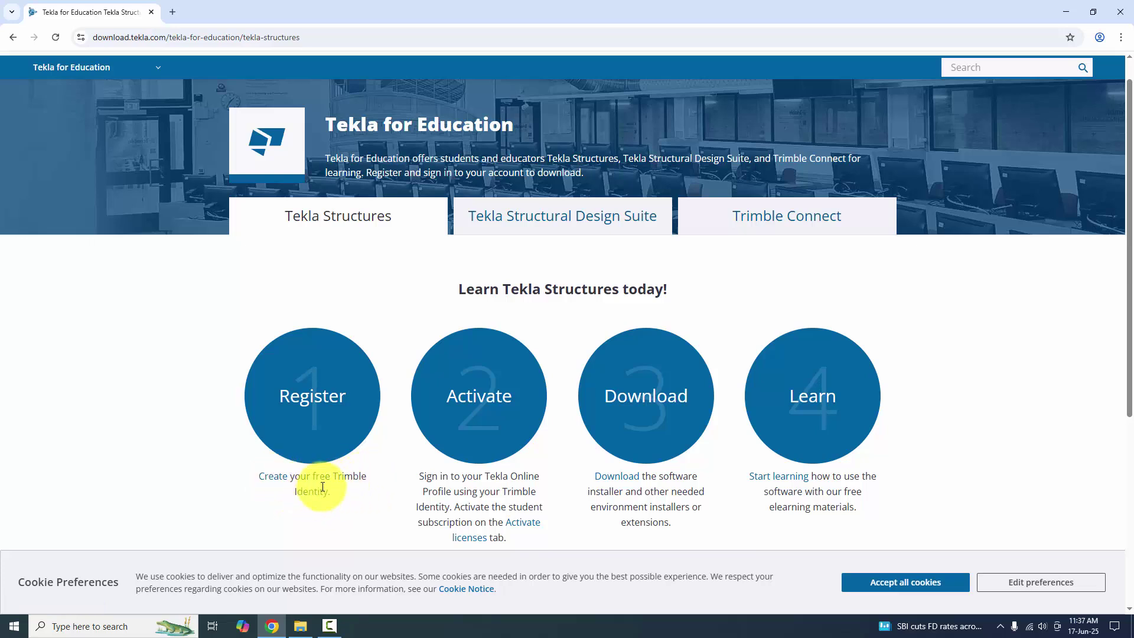
{"action": "scroll", "coordinate": [496, 459], "scroll_direction": "down", "scroll_amount": 2}
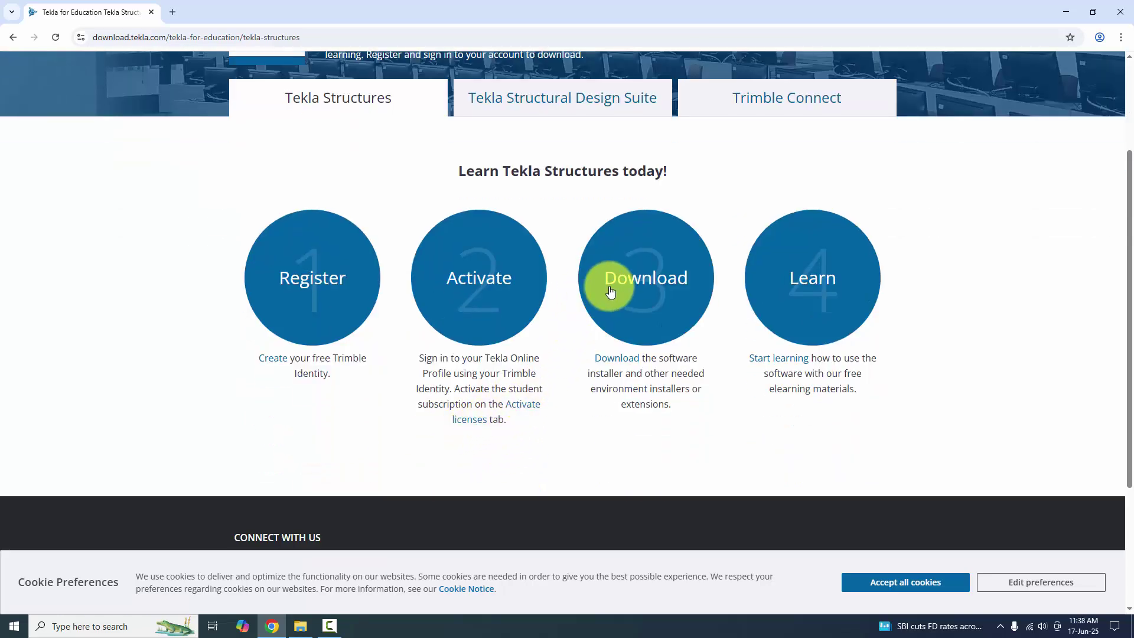
{"action": "scroll", "coordinate": [599, 292], "scroll_direction": "up", "scroll_amount": 1}
{"action": "scroll", "coordinate": [617, 413], "scroll_direction": "up", "scroll_amount": 2}
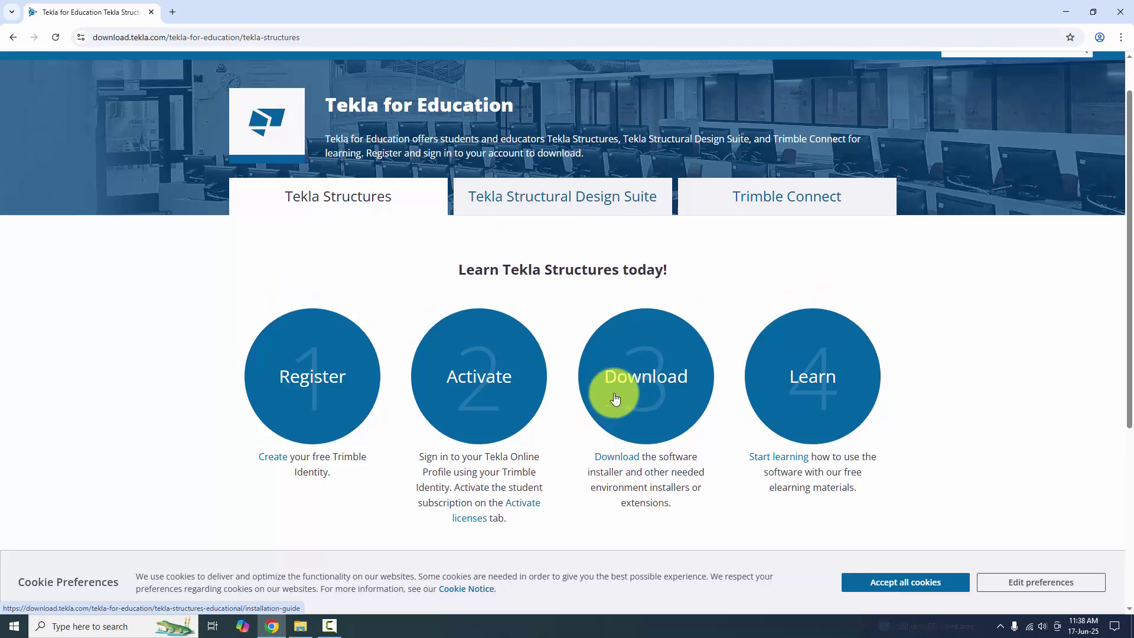
- Sign in with the Trimble account e-mail and password, declining Chrome's offer to save the password
{"action": "left_click", "coordinate": [1077, 69]}
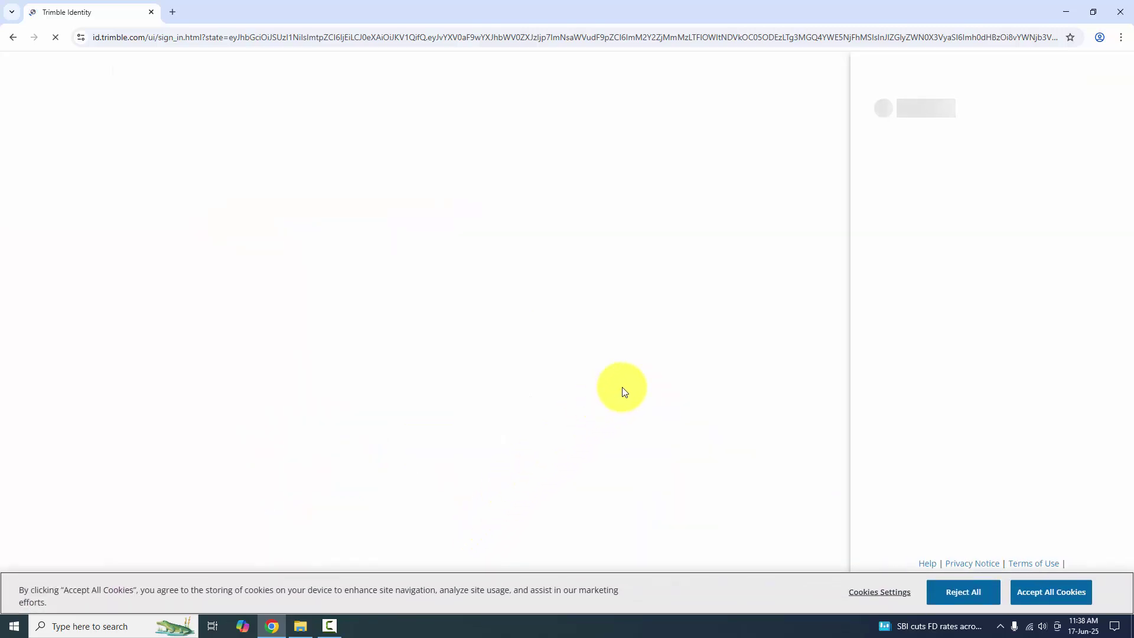
{"action": "left_click", "coordinate": [904, 225]}
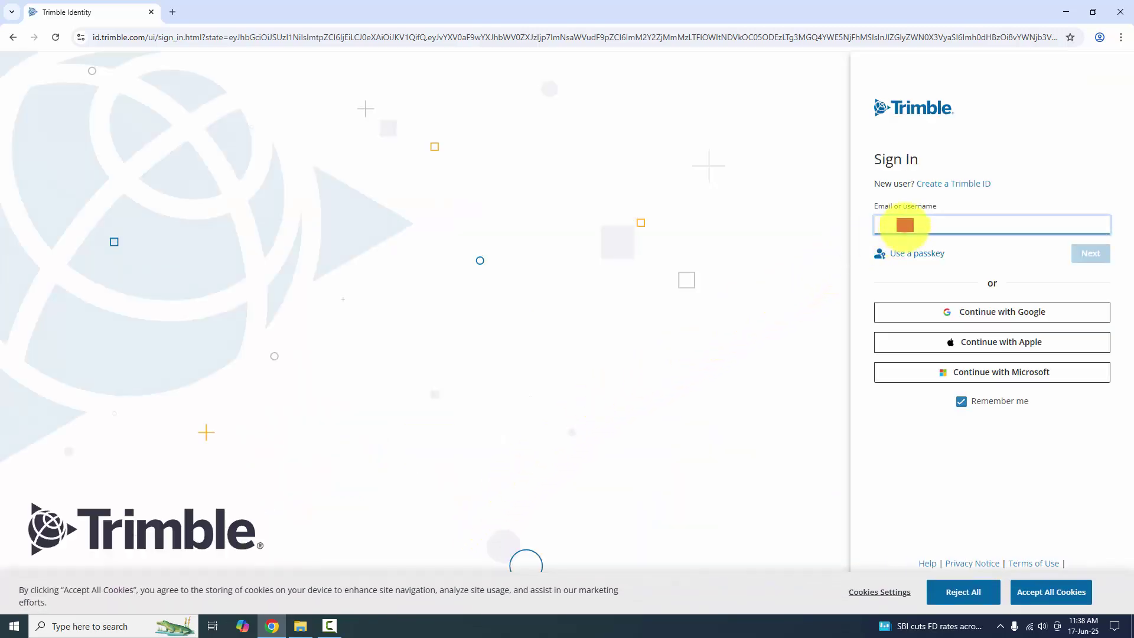
{"action": "key", "text": "ctrl+v"}
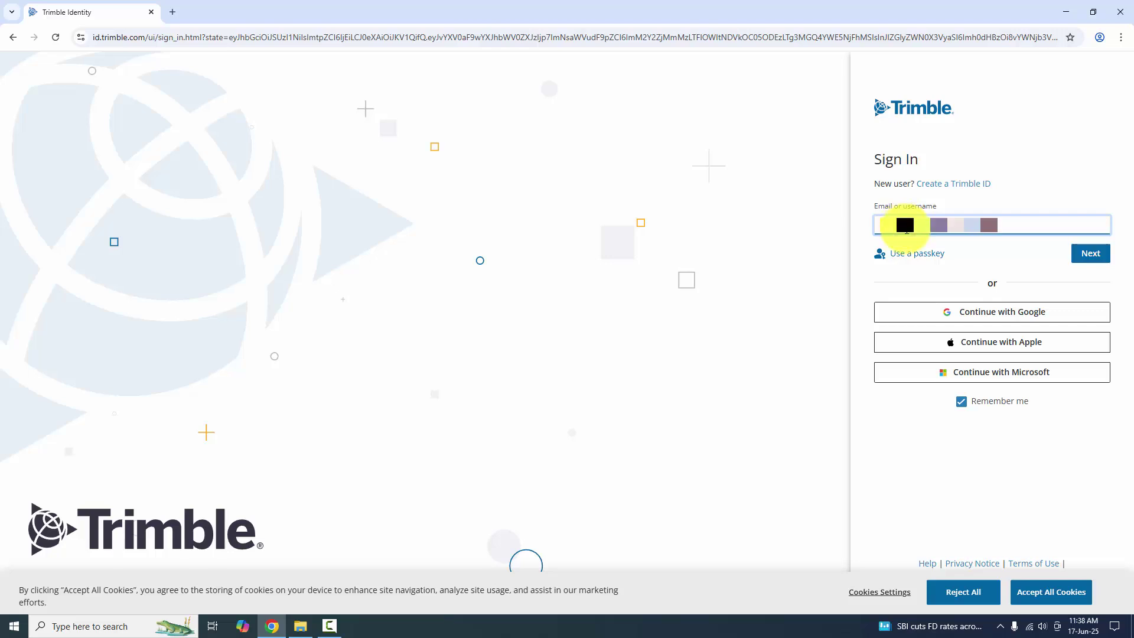
{"action": "left_click", "coordinate": [1090, 258]}
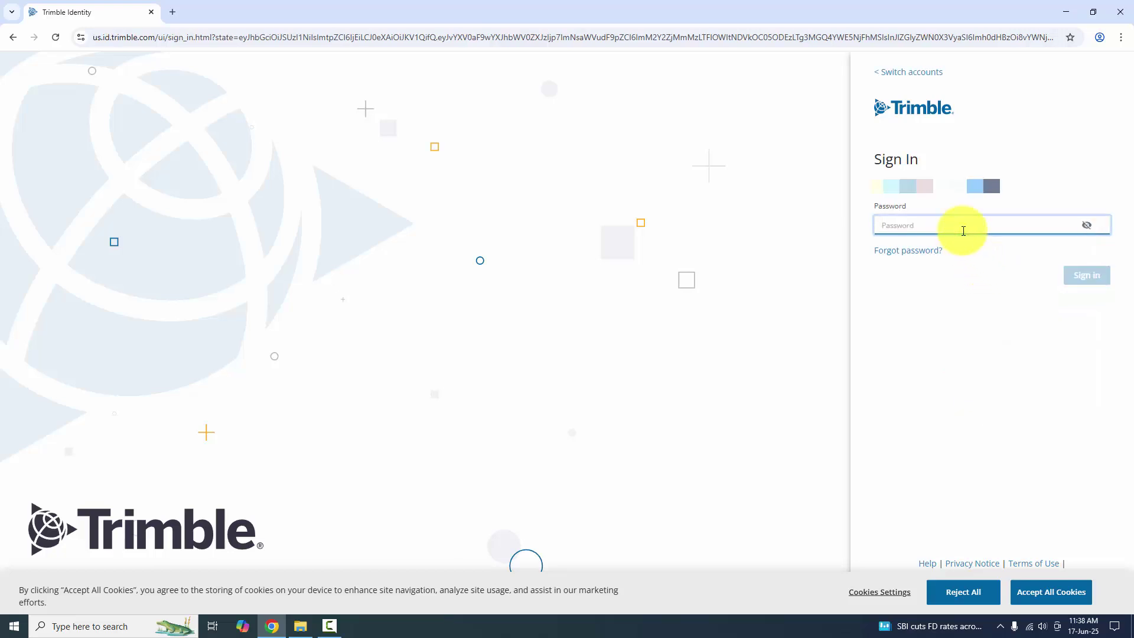
{"action": "key", "text": "ctrl+v"}
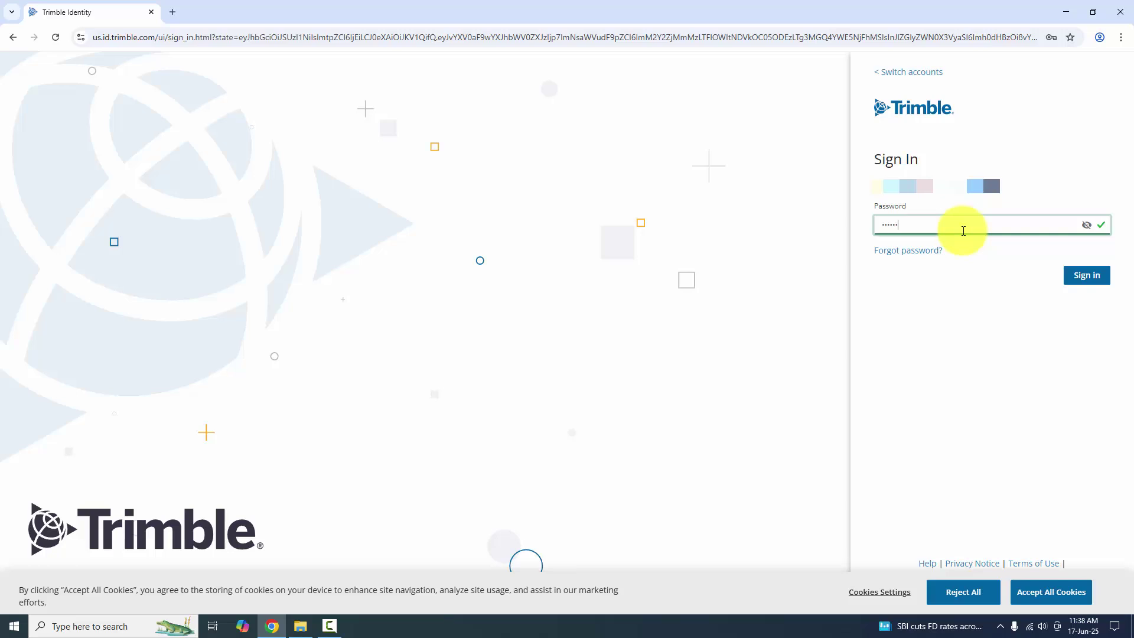
{"action": "key", "text": "Return"}
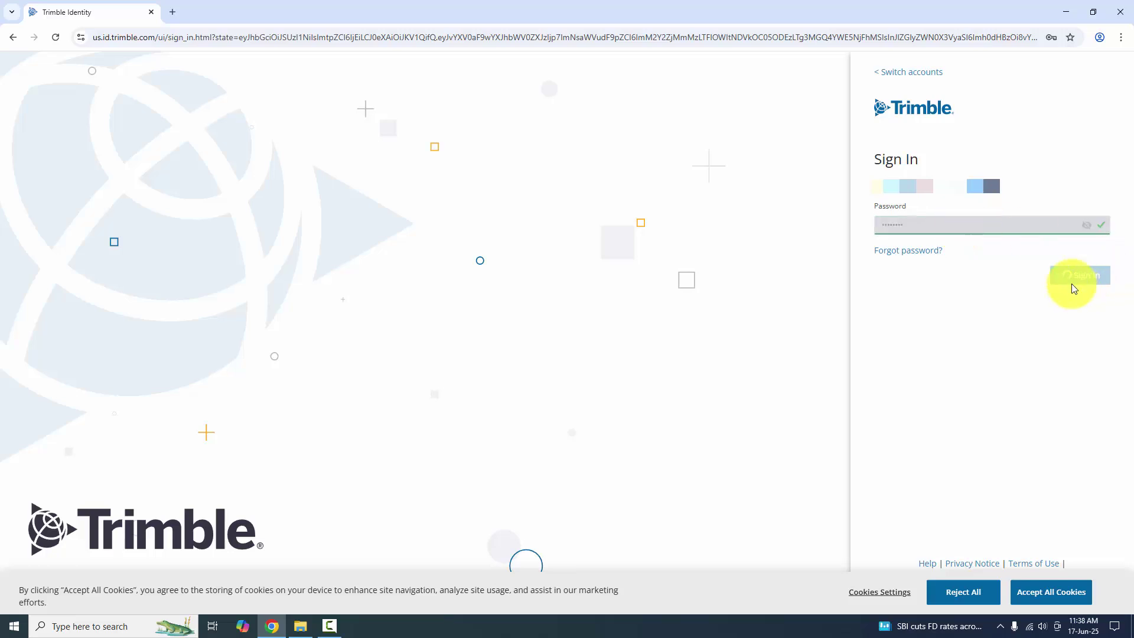
{"action": "left_click", "coordinate": [1052, 217]}
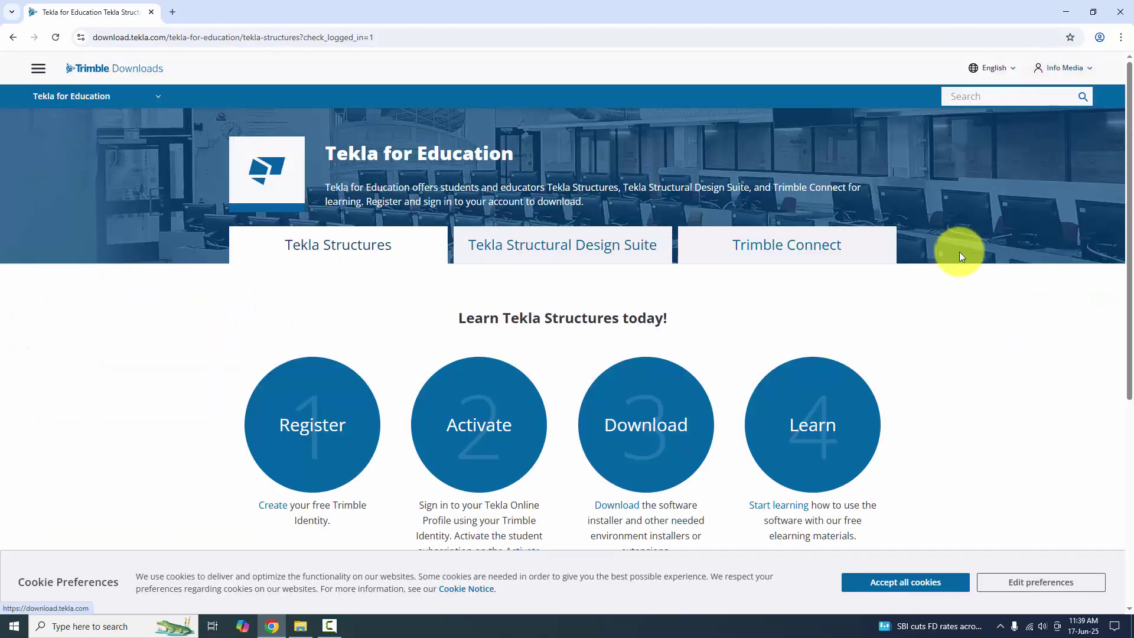
- Open the Tekla Structures download instructions and move on to the download step
{"action": "scroll", "coordinate": [958, 256], "scroll_direction": "down", "scroll_amount": 2}
{"action": "left_click", "coordinate": [619, 393]}
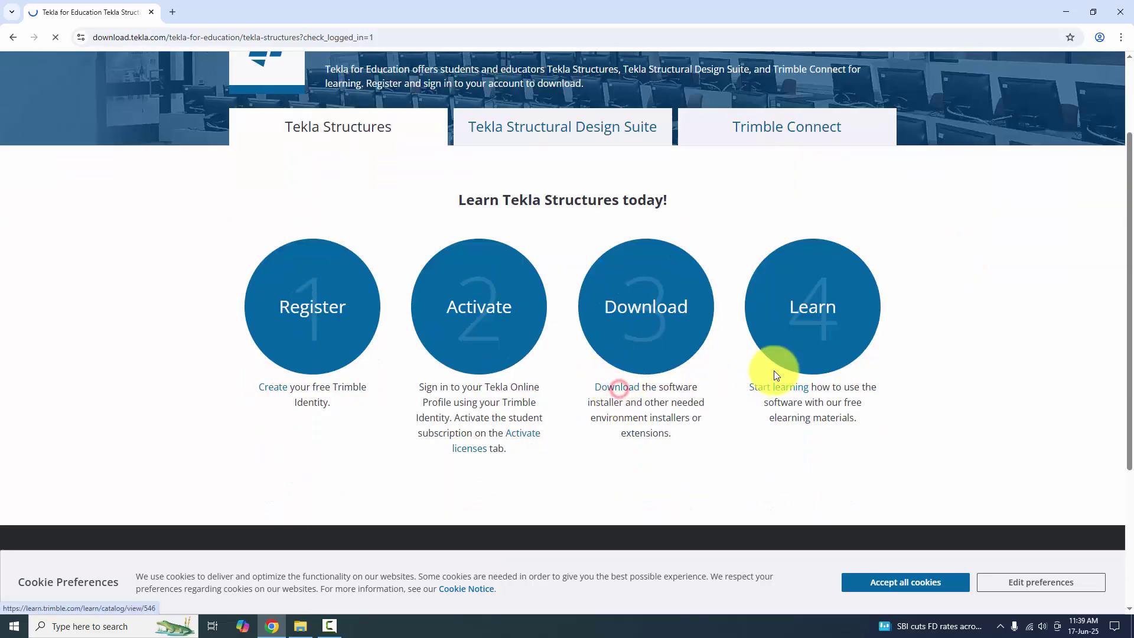
{"action": "scroll", "coordinate": [620, 348], "scroll_direction": "down", "scroll_amount": 5}
{"action": "scroll", "coordinate": [846, 343], "scroll_direction": "up", "scroll_amount": 2}
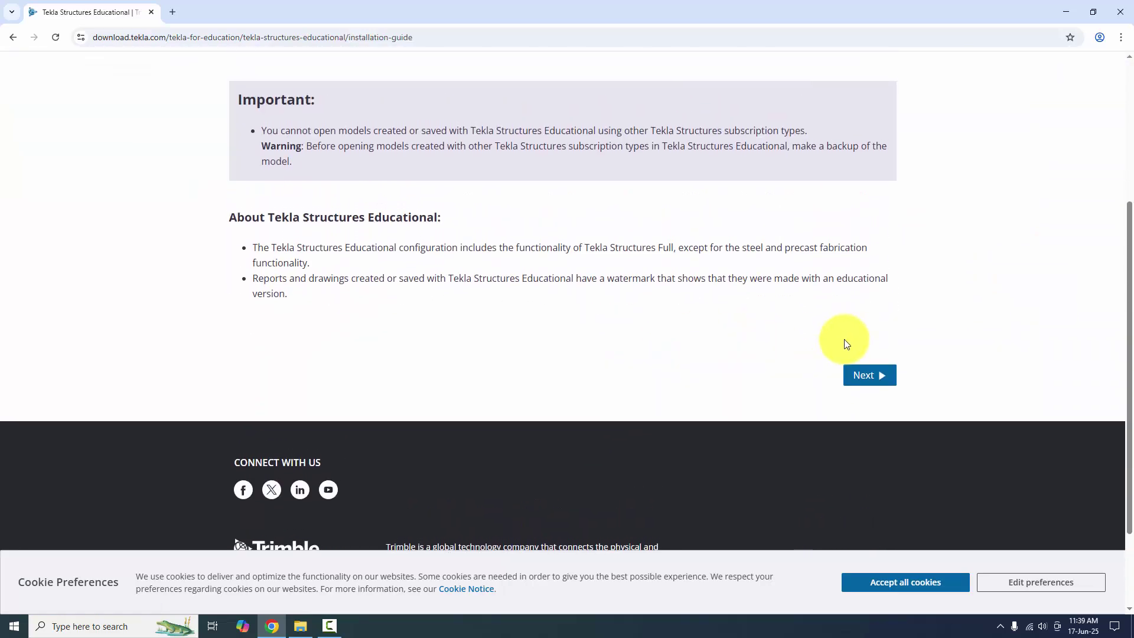
{"action": "left_click", "coordinate": [869, 375]}
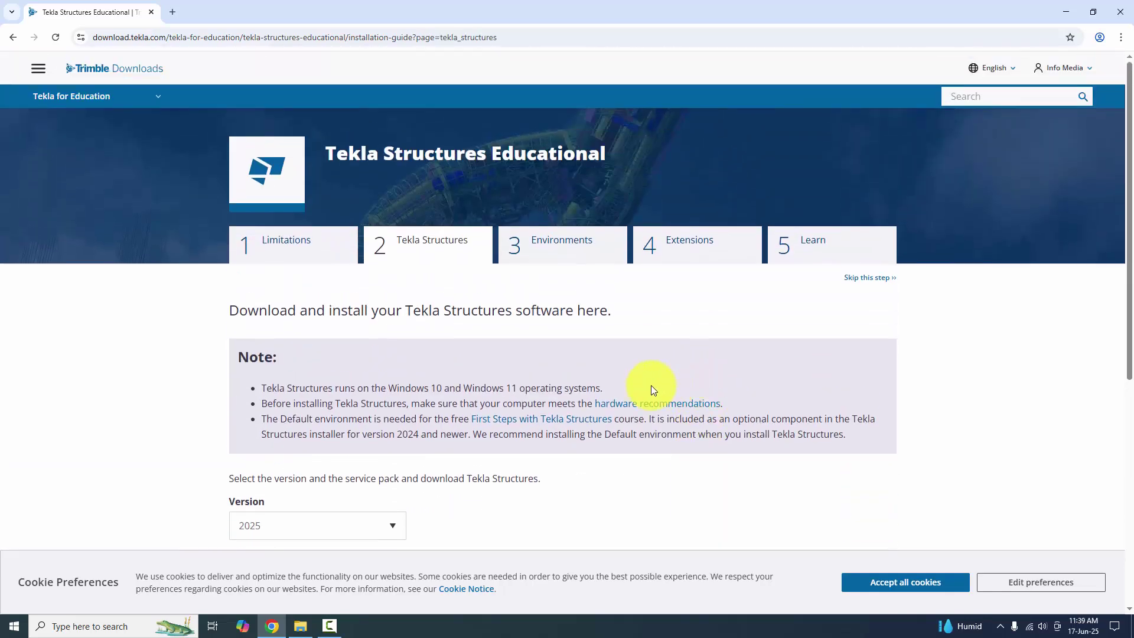
- Choose Tekla Structures version 2025 and service pack 3
{"action": "scroll", "coordinate": [444, 391], "scroll_direction": "down", "scroll_amount": 3}
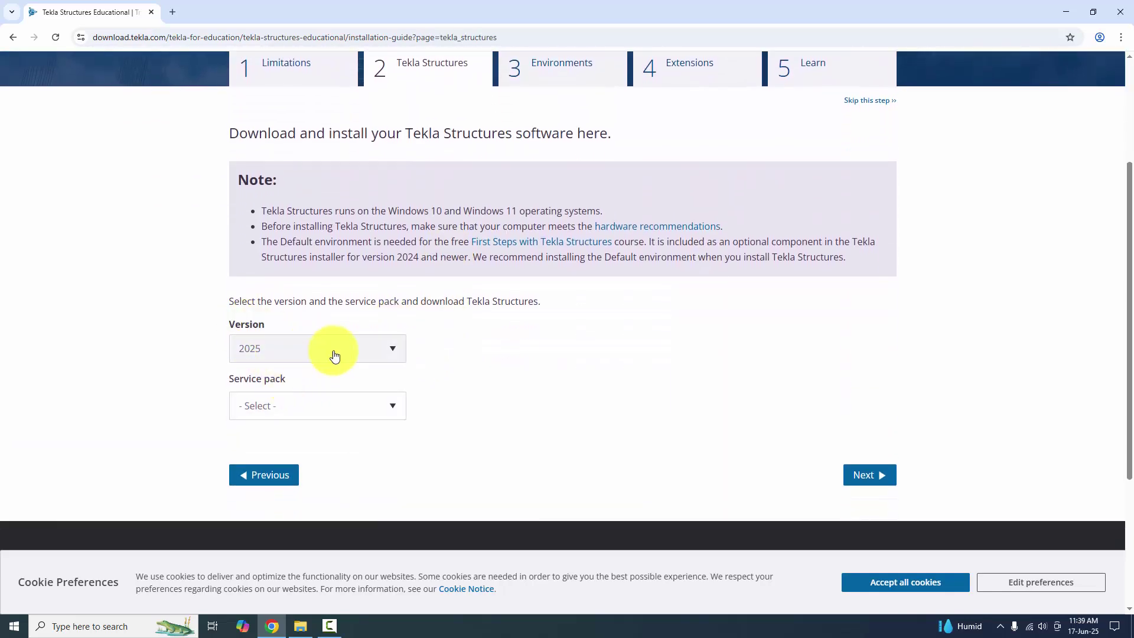
{"action": "left_click", "coordinate": [383, 358]}
{"action": "left_click", "coordinate": [304, 402]}
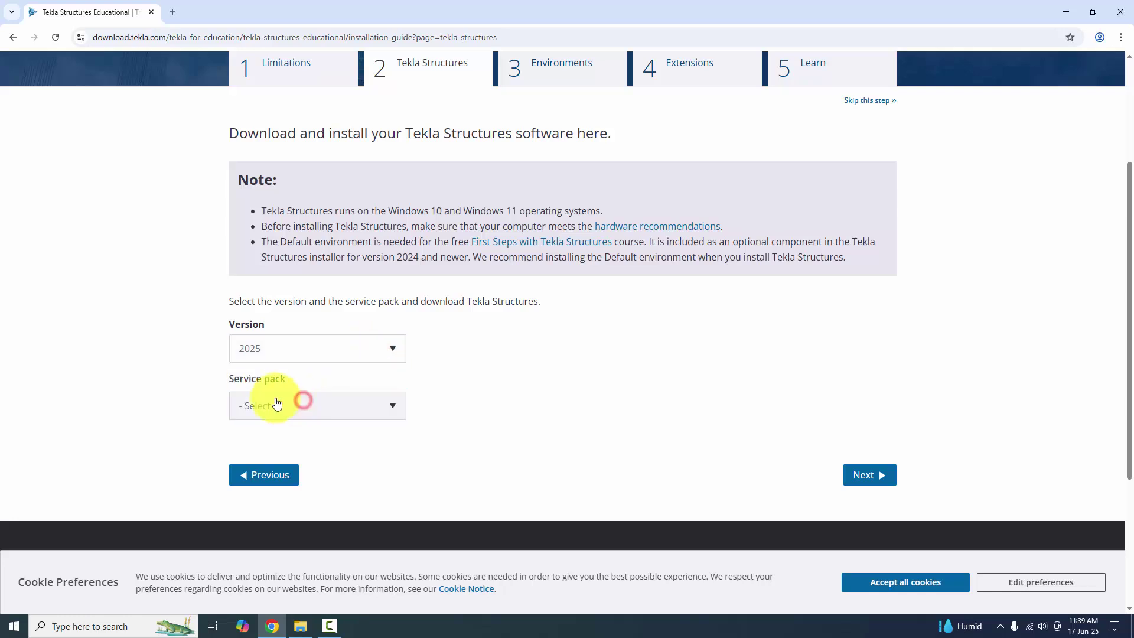
{"action": "left_click", "coordinate": [347, 412]}
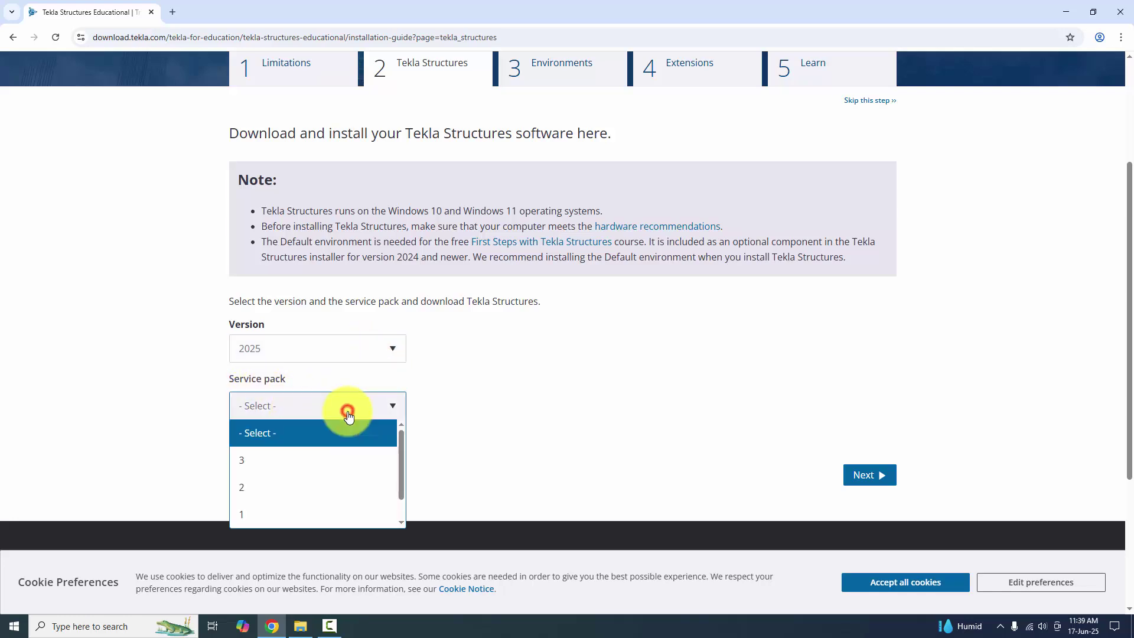
{"action": "left_click", "coordinate": [268, 468]}
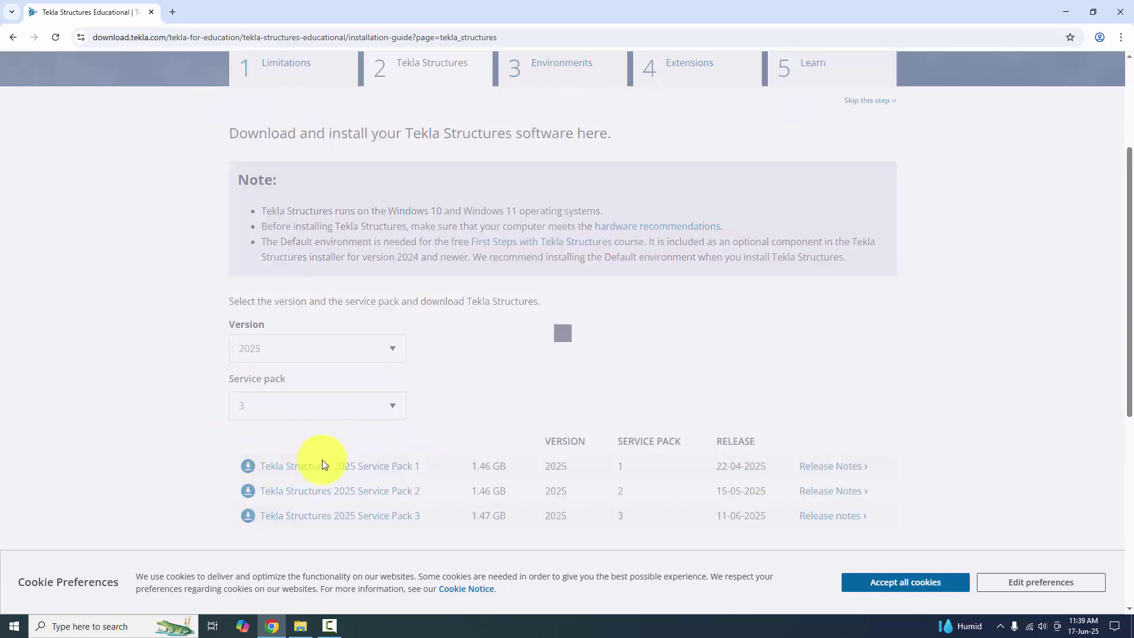
{"action": "scroll", "coordinate": [602, 416], "scroll_direction": "up", "scroll_amount": 2}
- Start and cancel the 2025 Service Pack 3 installer download, then continue to the Environments step
{"action": "scroll", "coordinate": [617, 394], "scroll_direction": "down", "scroll_amount": 4}
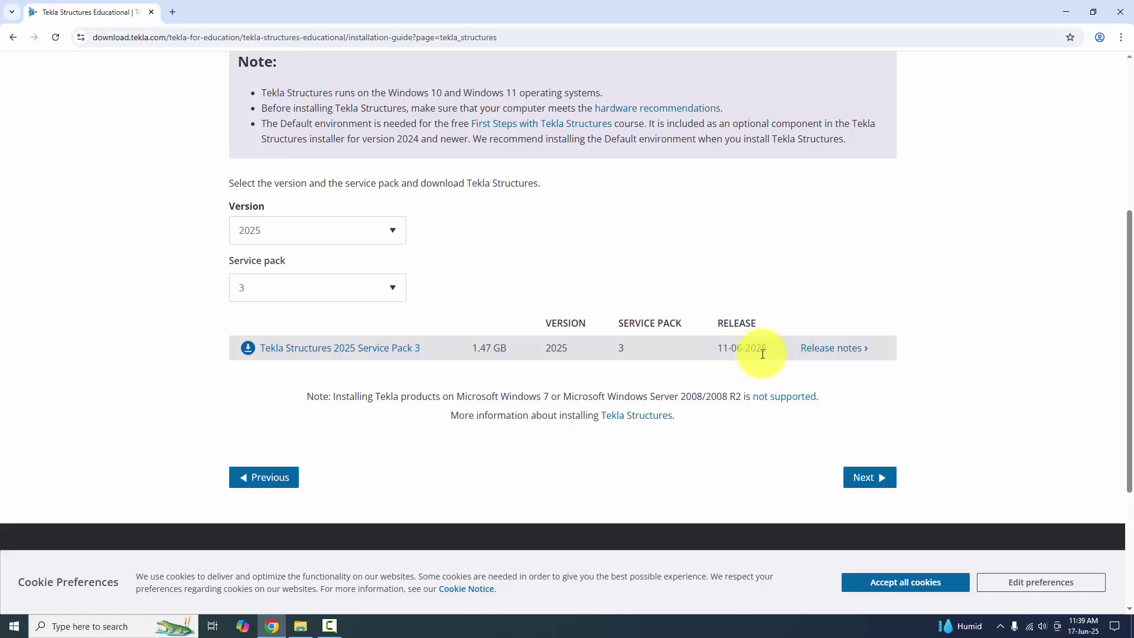
{"action": "left_click", "coordinate": [248, 350]}
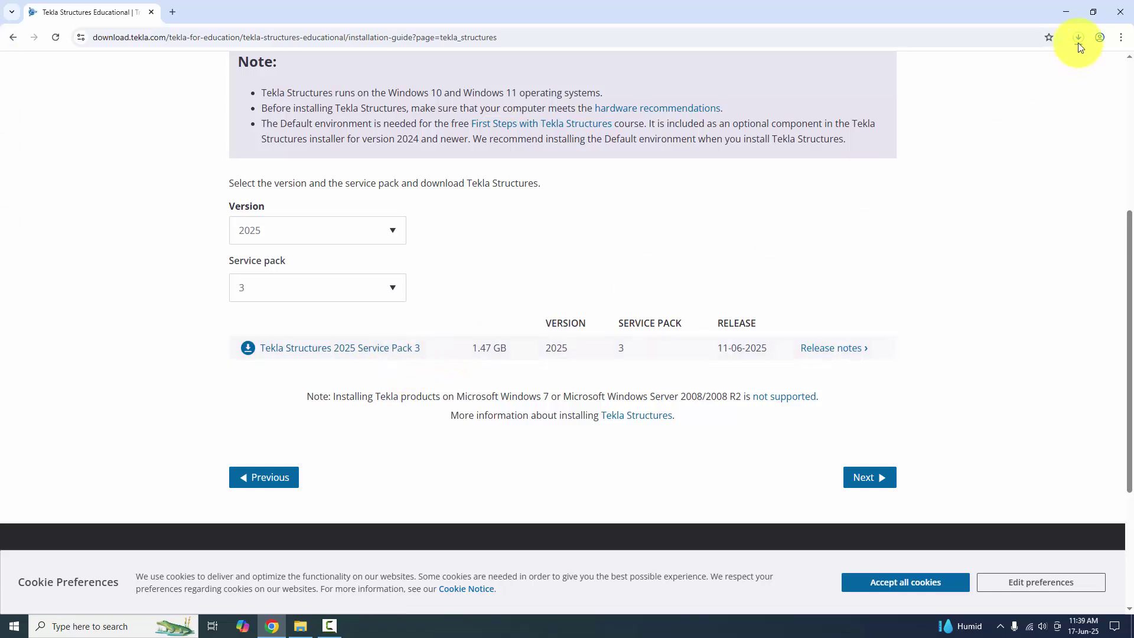
{"action": "left_click", "coordinate": [1079, 40]}
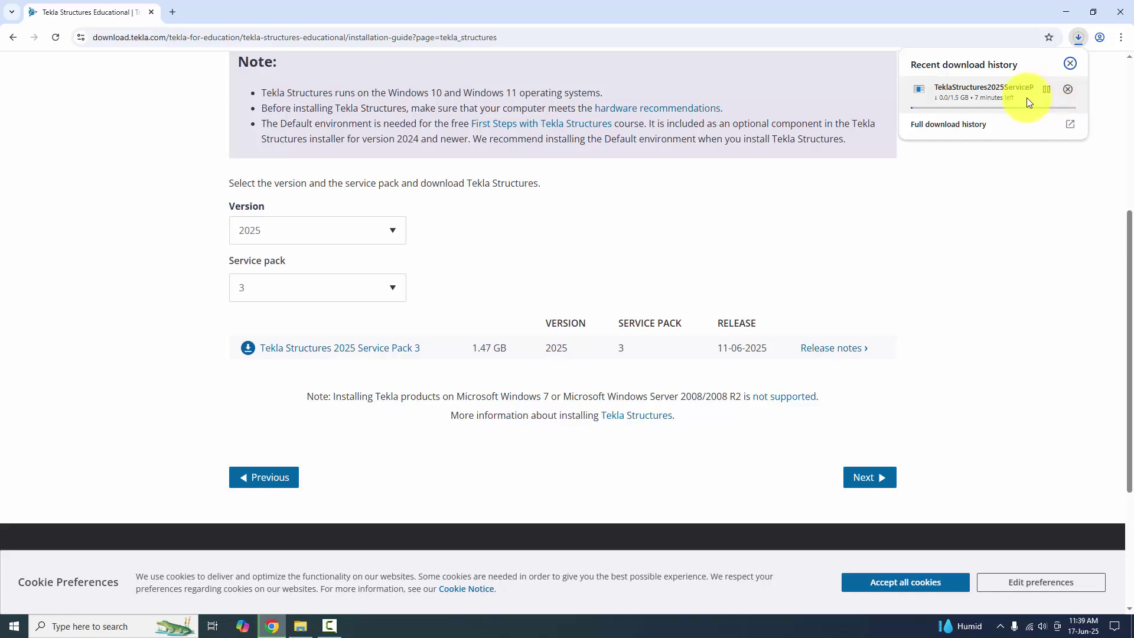
{"action": "left_click", "coordinate": [1067, 90]}
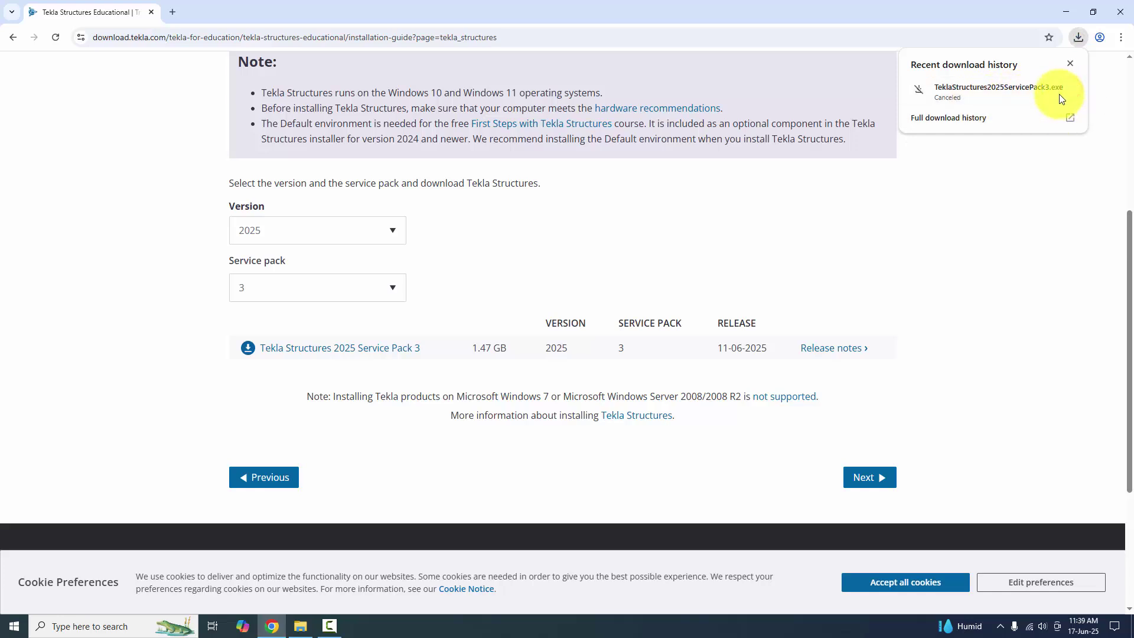
{"action": "left_click", "coordinate": [796, 276]}
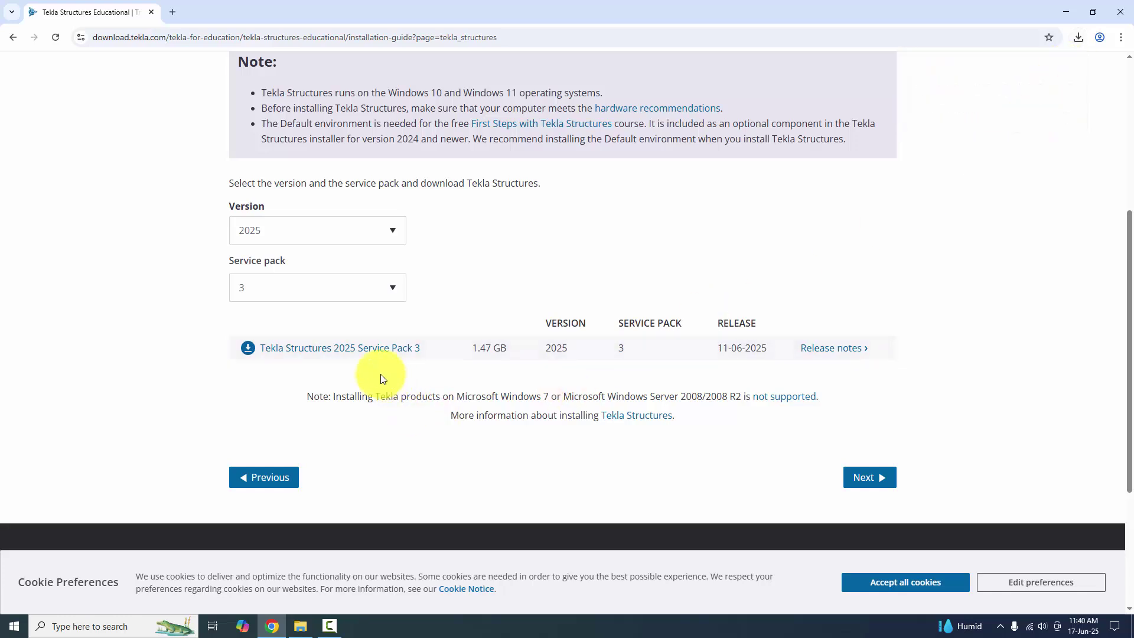
{"action": "left_click", "coordinate": [857, 474]}
- Start the India environment download, then cancel it from Chrome's download history
{"action": "scroll", "coordinate": [768, 369], "scroll_direction": "down", "scroll_amount": 5}
{"action": "scroll", "coordinate": [497, 299], "scroll_direction": "down", "scroll_amount": 1}
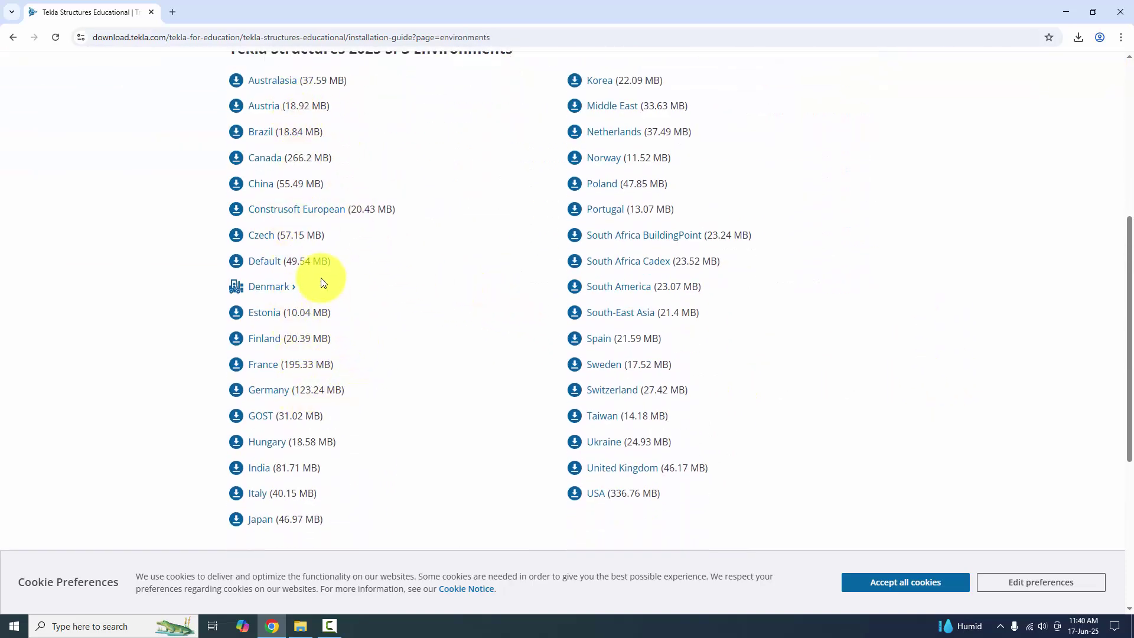
{"action": "scroll", "coordinate": [329, 354], "scroll_direction": "down", "scroll_amount": 1}
{"action": "scroll", "coordinate": [314, 399], "scroll_direction": "up", "scroll_amount": 5}
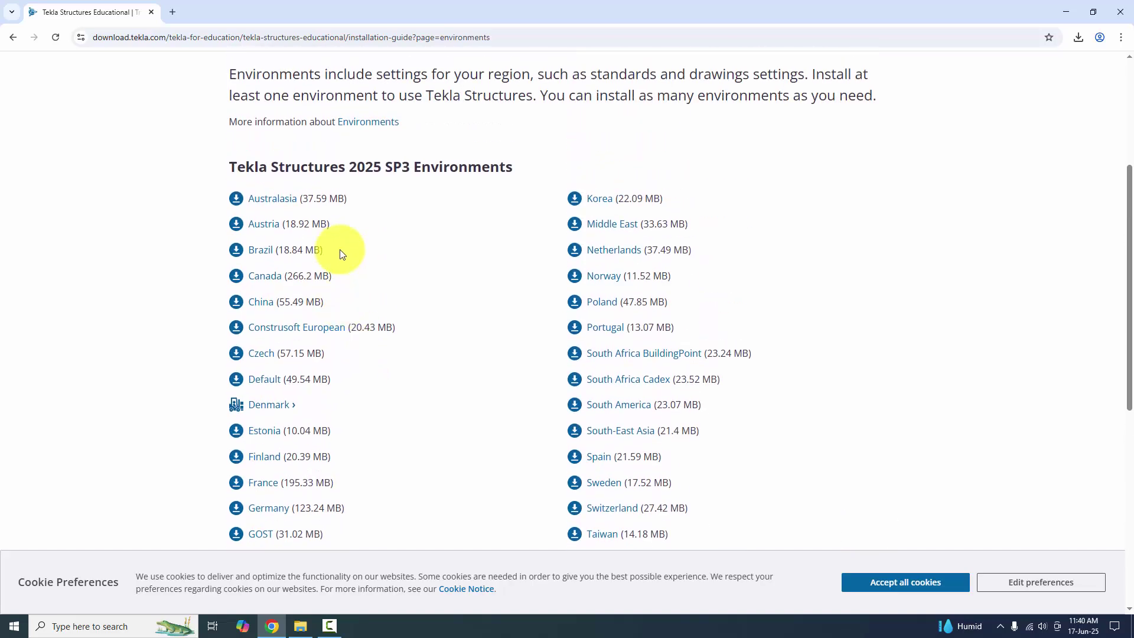
{"action": "scroll", "coordinate": [337, 251], "scroll_direction": "down", "scroll_amount": 3}
{"action": "scroll", "coordinate": [388, 297], "scroll_direction": "down", "scroll_amount": 1}
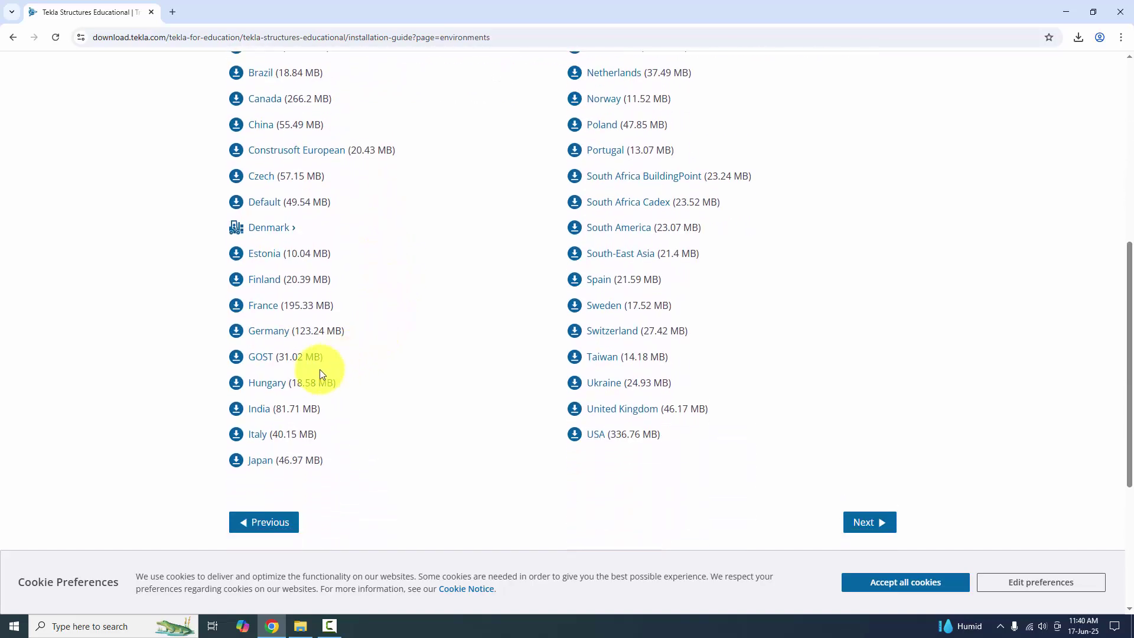
{"action": "left_click", "coordinate": [237, 409]}
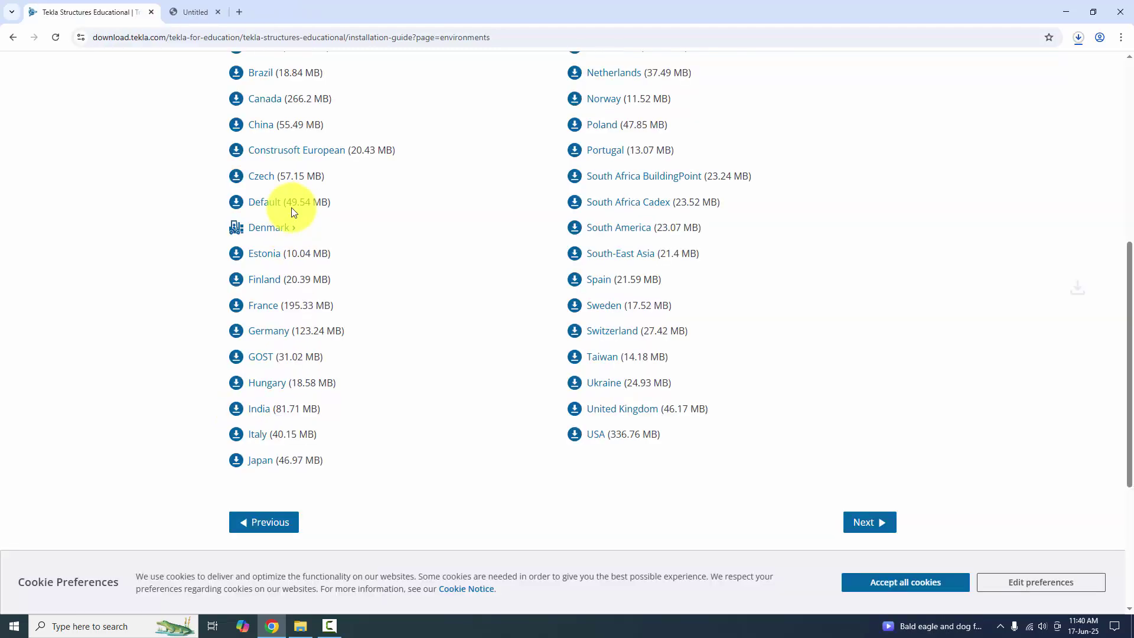
{"action": "left_click", "coordinate": [1078, 38]}
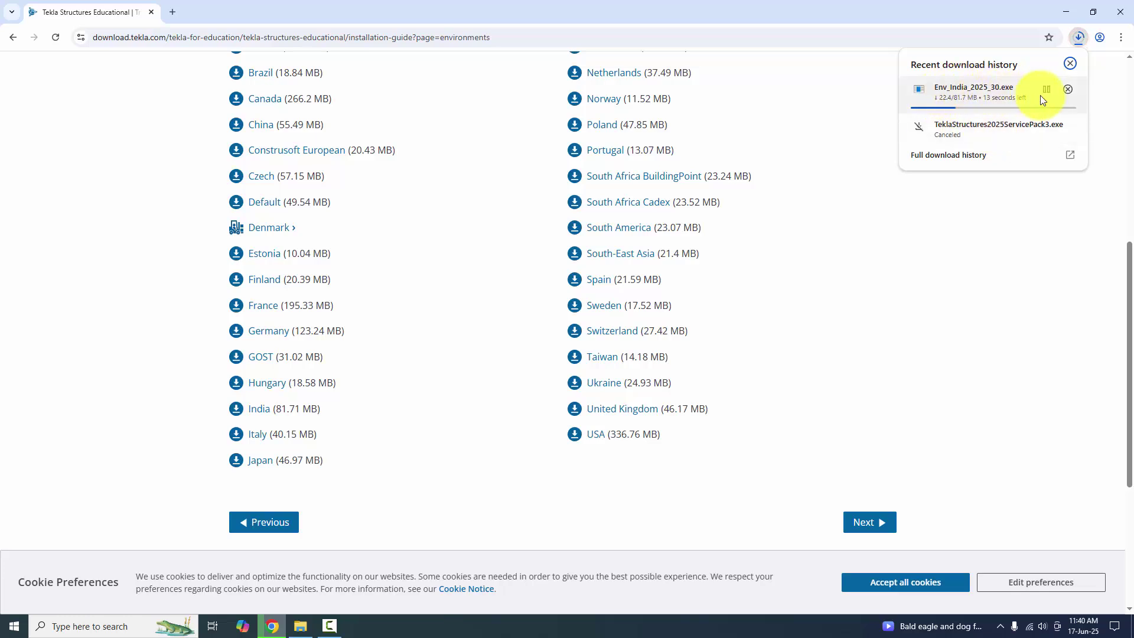
{"action": "left_click", "coordinate": [1068, 90]}
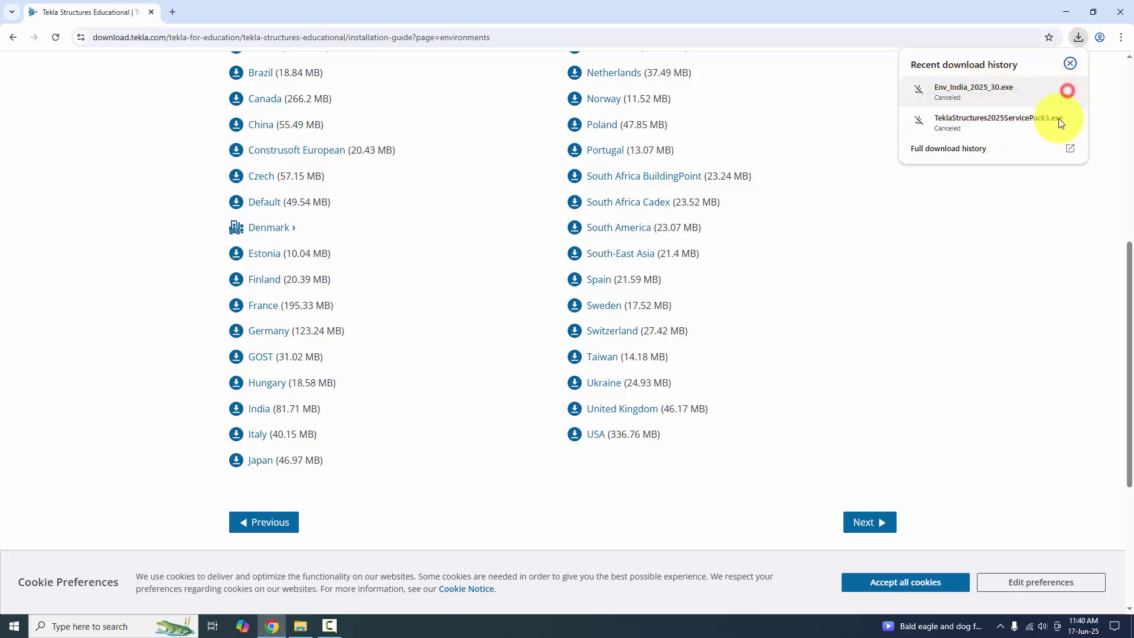
{"action": "left_click", "coordinate": [974, 278]}
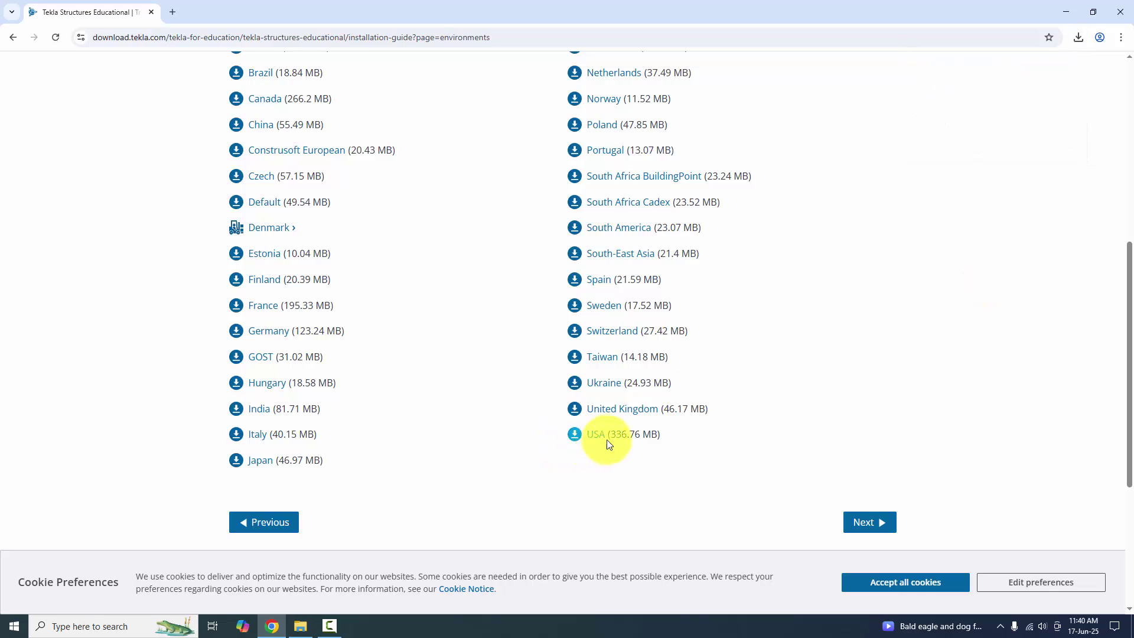
- Start and cancel the USA environment download, then continue to the Extensions step
{"action": "left_click", "coordinate": [577, 437]}
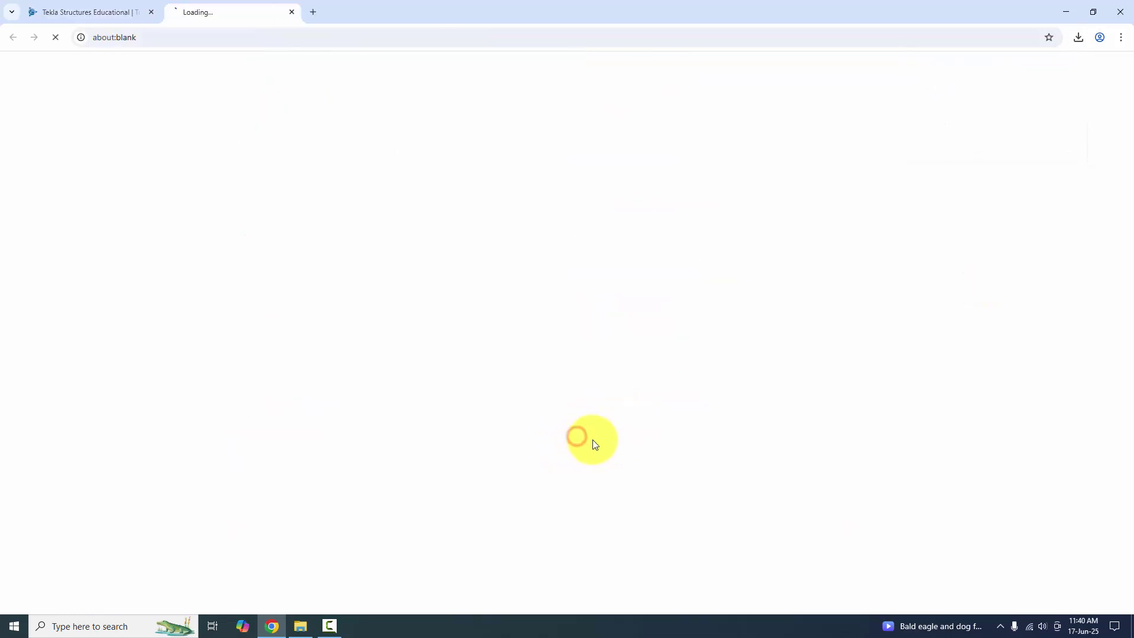
{"action": "left_click", "coordinate": [1078, 37]}
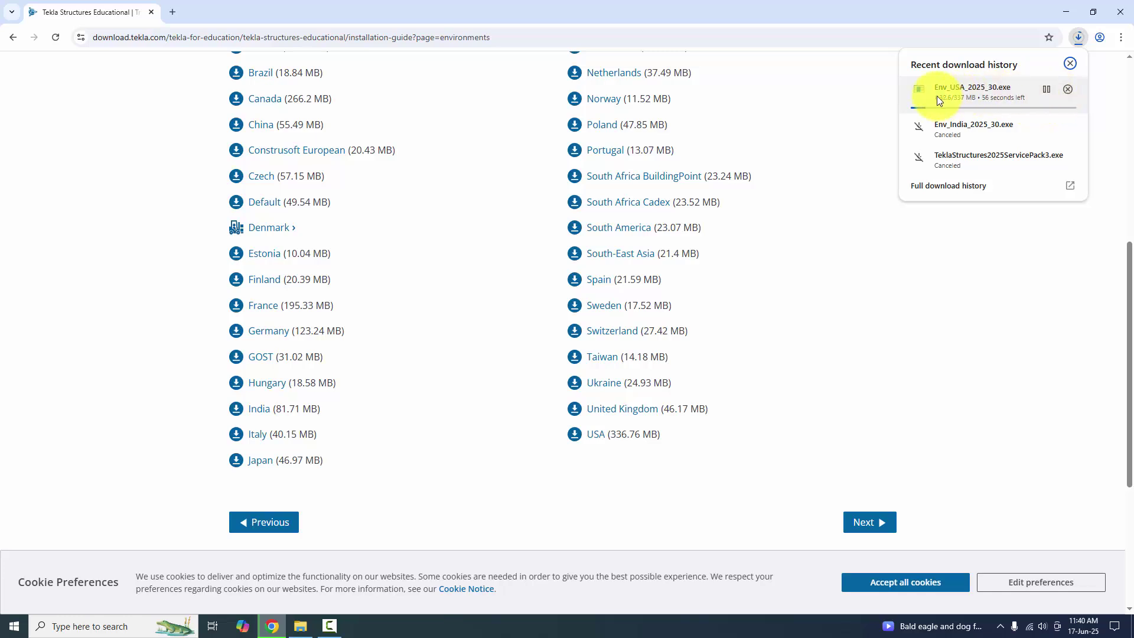
{"action": "left_click", "coordinate": [1066, 89]}
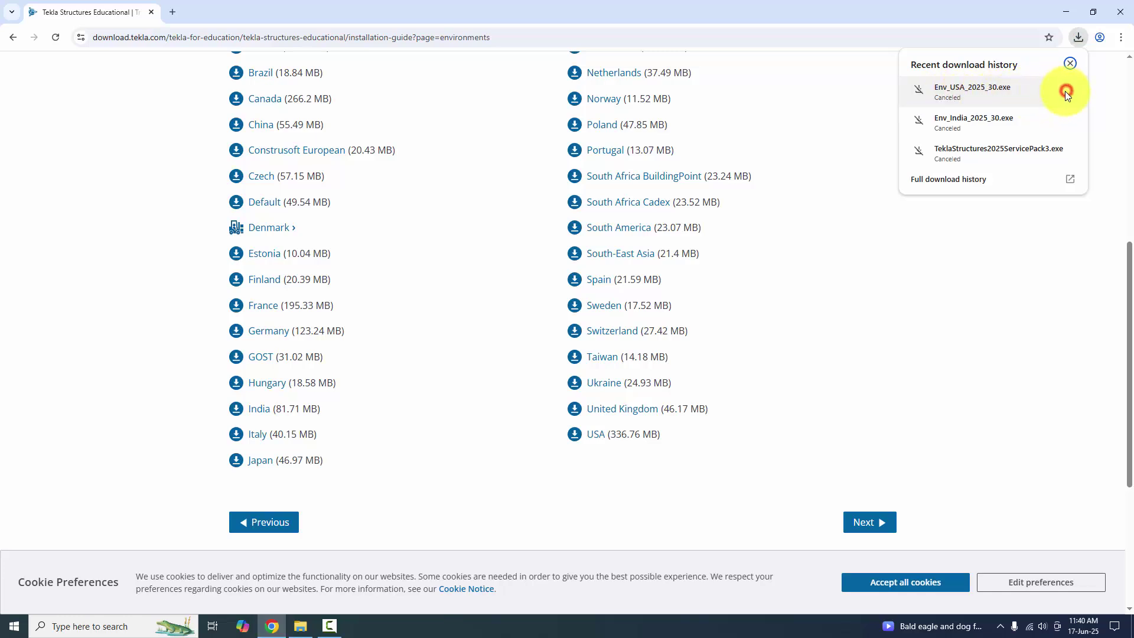
{"action": "left_click", "coordinate": [956, 275]}
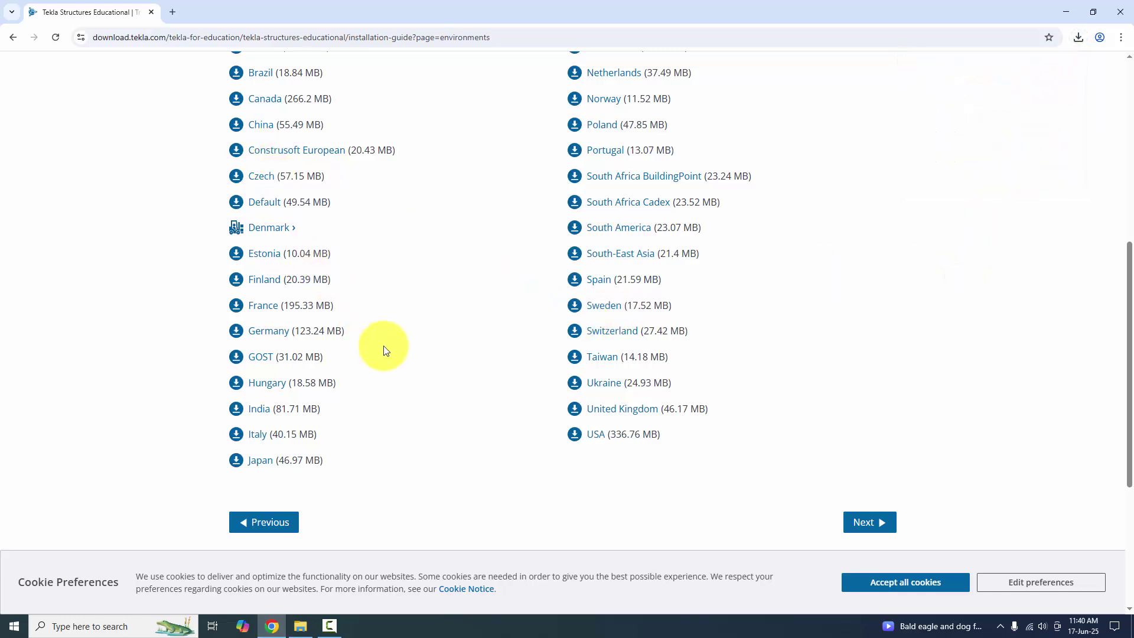
{"action": "scroll", "coordinate": [856, 466], "scroll_direction": "down", "scroll_amount": 1}
{"action": "left_click", "coordinate": [873, 477]}
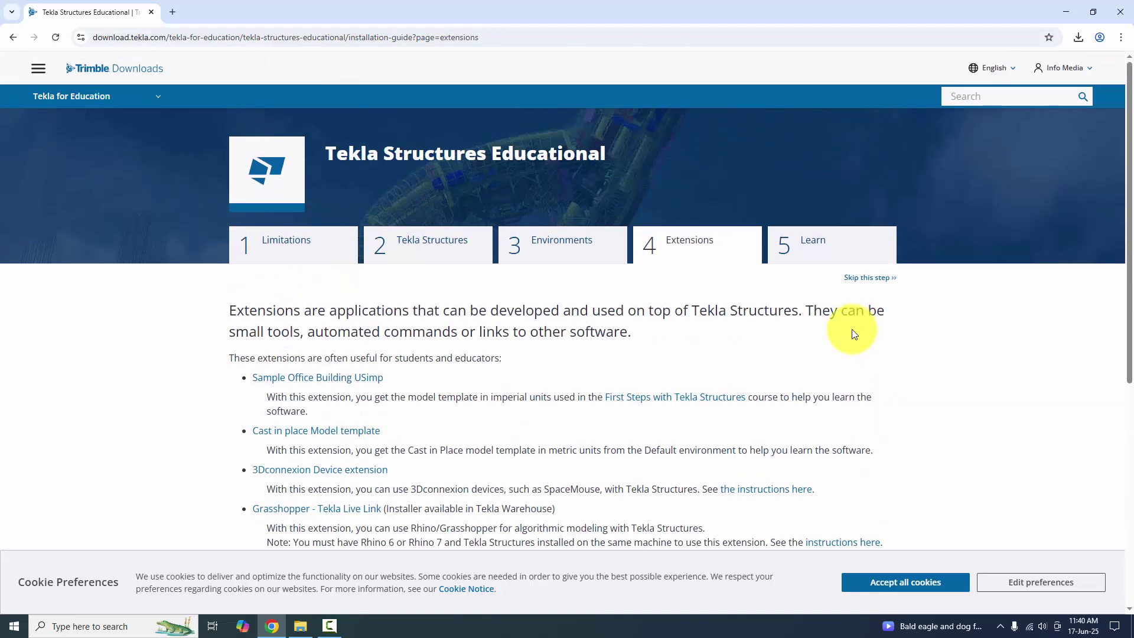
- Scroll the Extensions list and follow the Tekla Warehouse link for more free extensions
{"action": "scroll", "coordinate": [271, 312], "scroll_direction": "down", "scroll_amount": 2}
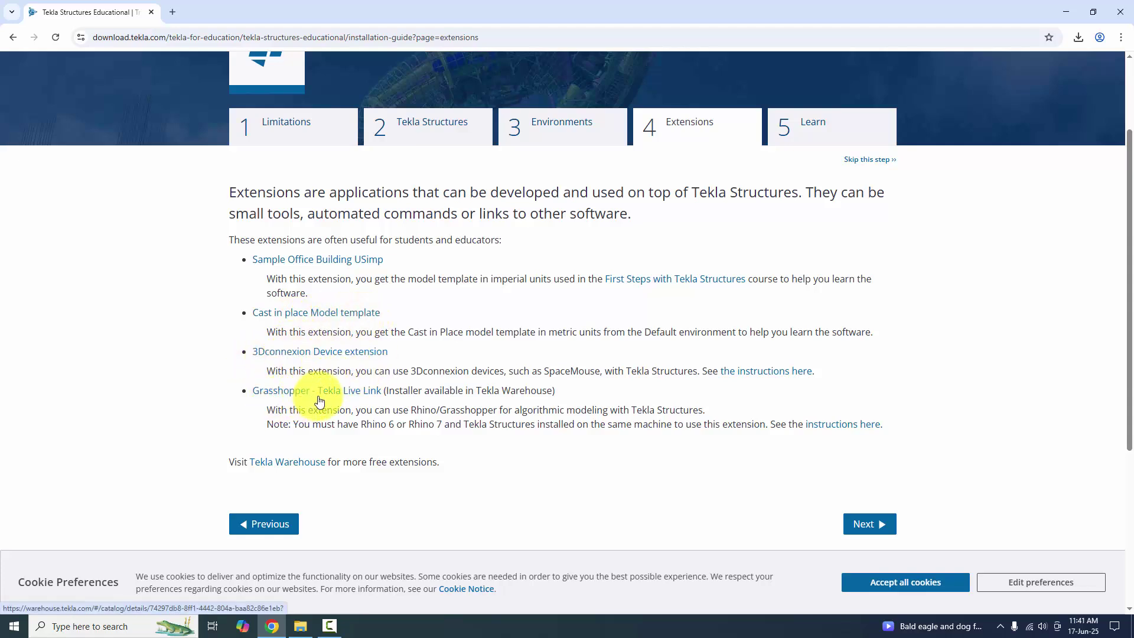
{"action": "scroll", "coordinate": [330, 440], "scroll_direction": "down", "scroll_amount": 1}
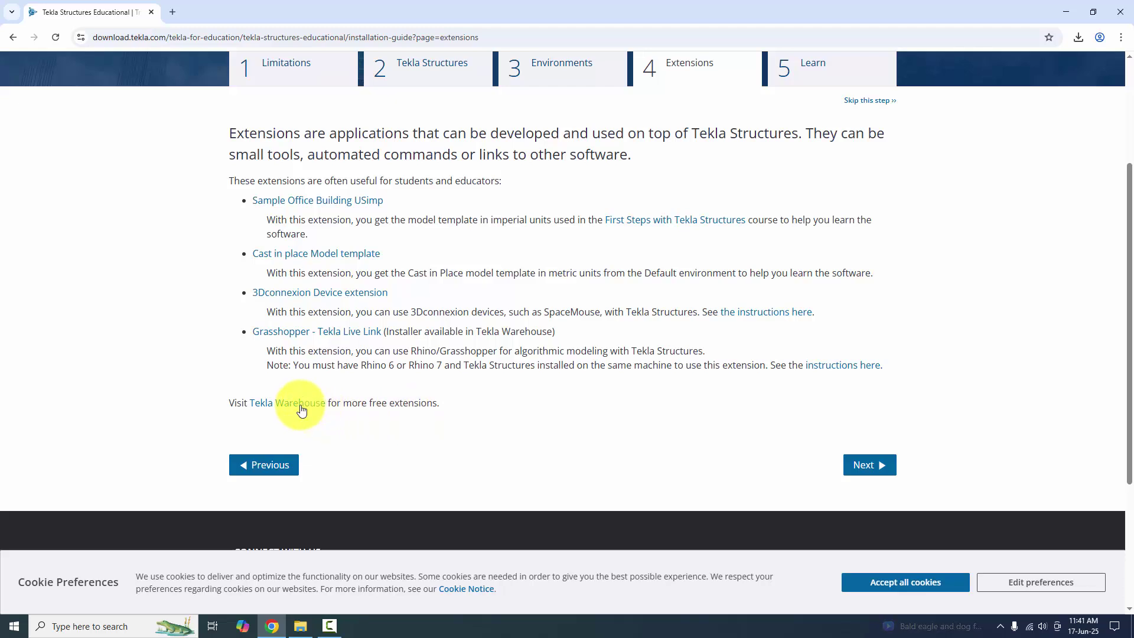
{"action": "left_click", "coordinate": [301, 408]}
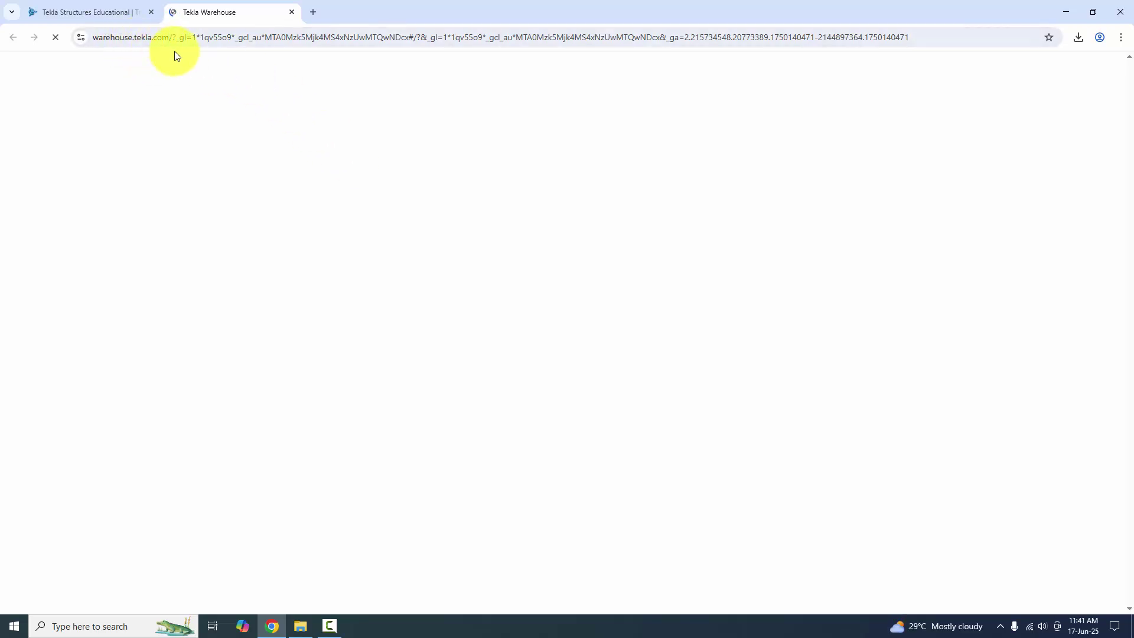
- Look over Tekla Warehouse, then close its tab to return to the Extensions step
{"action": "scroll", "coordinate": [465, 273], "scroll_direction": "down", "scroll_amount": 3}
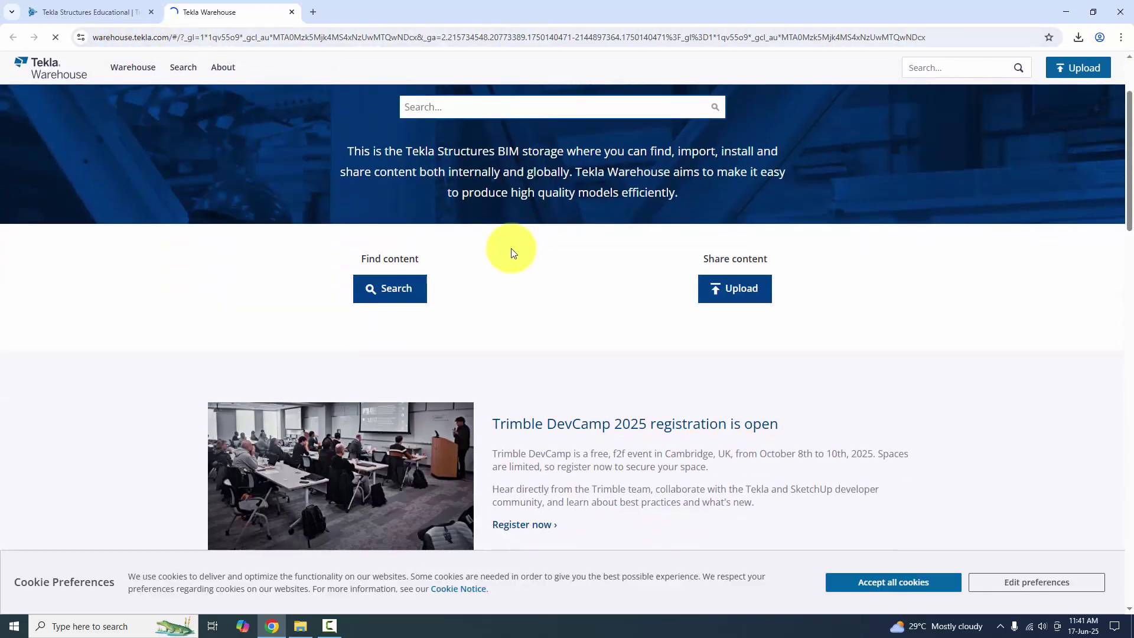
{"action": "scroll", "coordinate": [512, 253], "scroll_direction": "up", "scroll_amount": 2}
{"action": "left_click", "coordinate": [457, 167]}
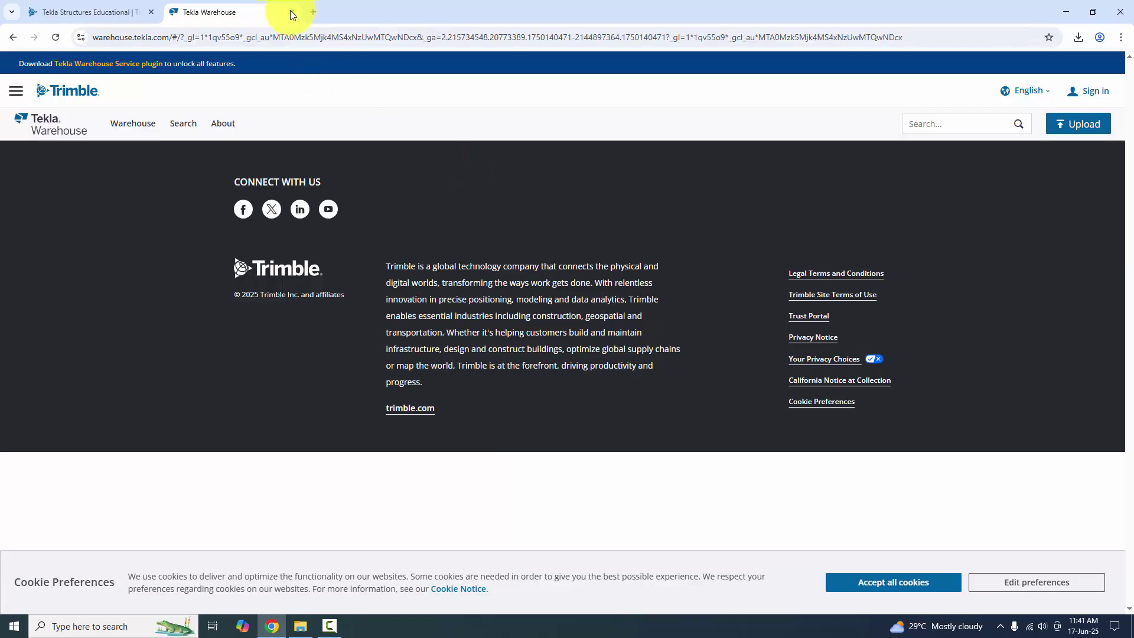
{"action": "left_click", "coordinate": [290, 11]}
{"action": "scroll", "coordinate": [761, 320], "scroll_direction": "up", "scroll_amount": 3}
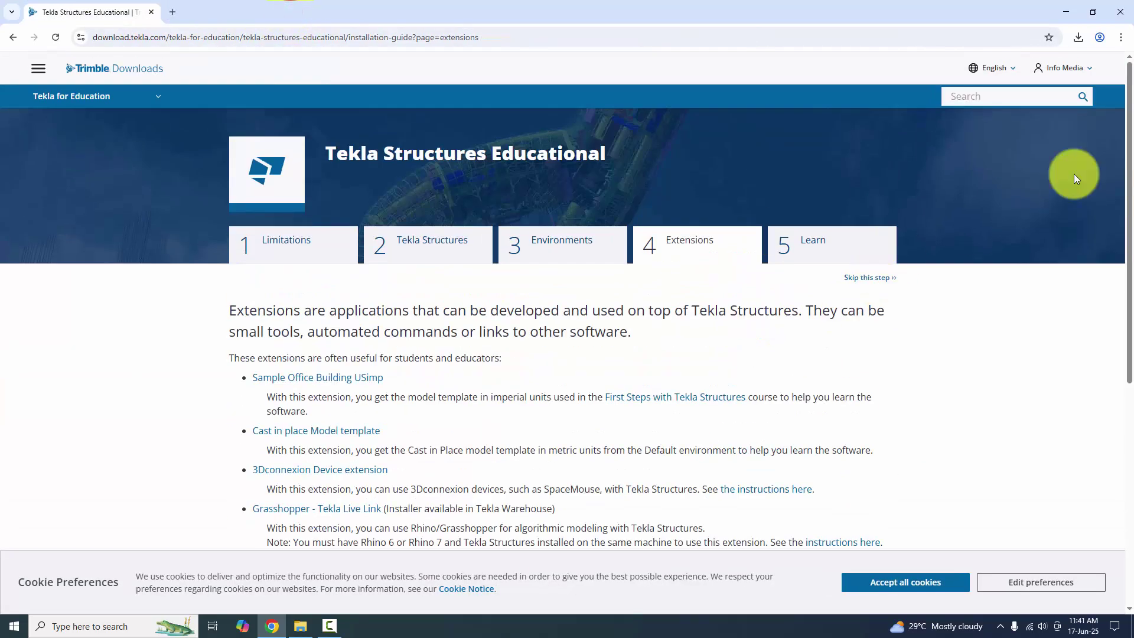
- Close Chrome and launch the Tekla Structures 2025 installer from the desktop
{"action": "left_click", "coordinate": [1122, 18]}
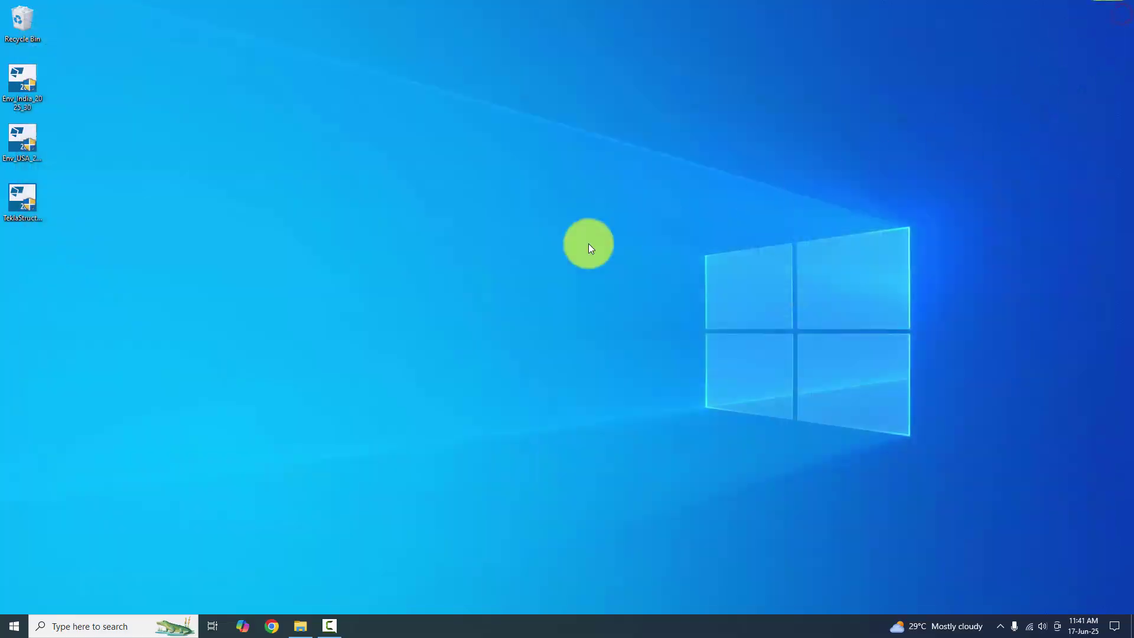
{"action": "left_click", "coordinate": [332, 453]}
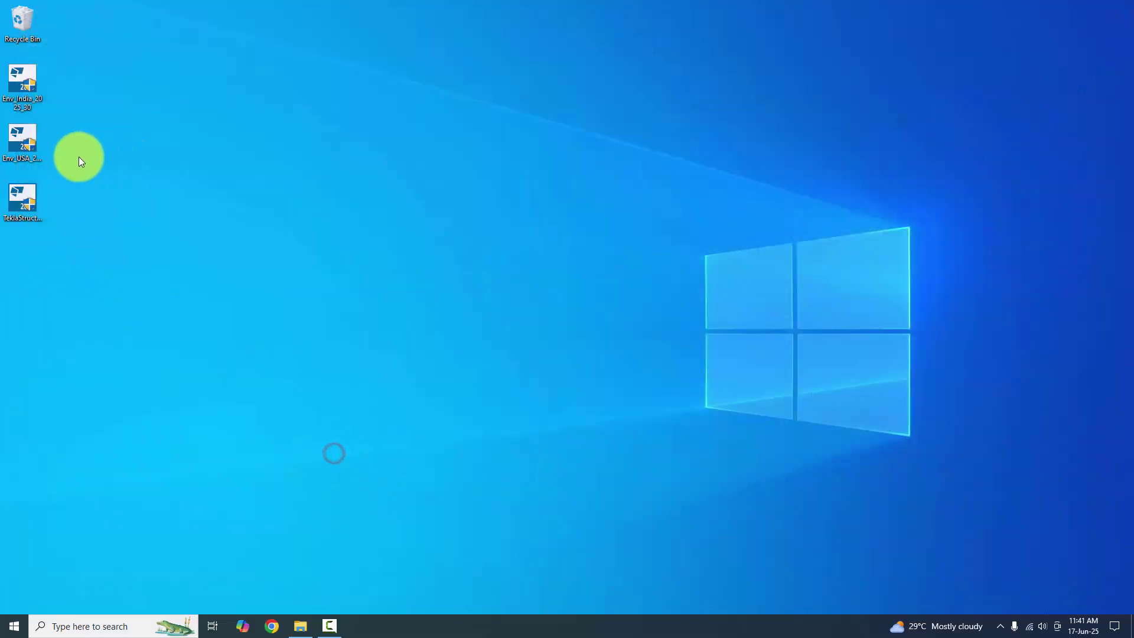
{"action": "double_click", "coordinate": [25, 204]}
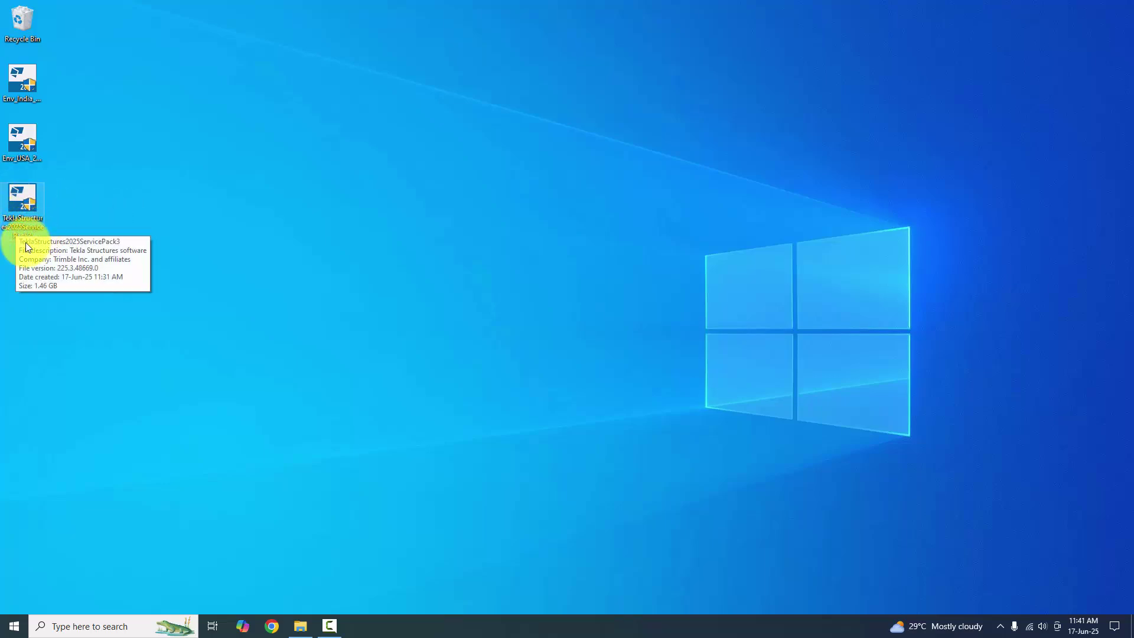
- Select the Env_USA_2025_30, Env_India_2025_30 and TeklaStructures2025ServicePack3 desktop installer files
{"action": "left_click", "coordinate": [30, 136]}
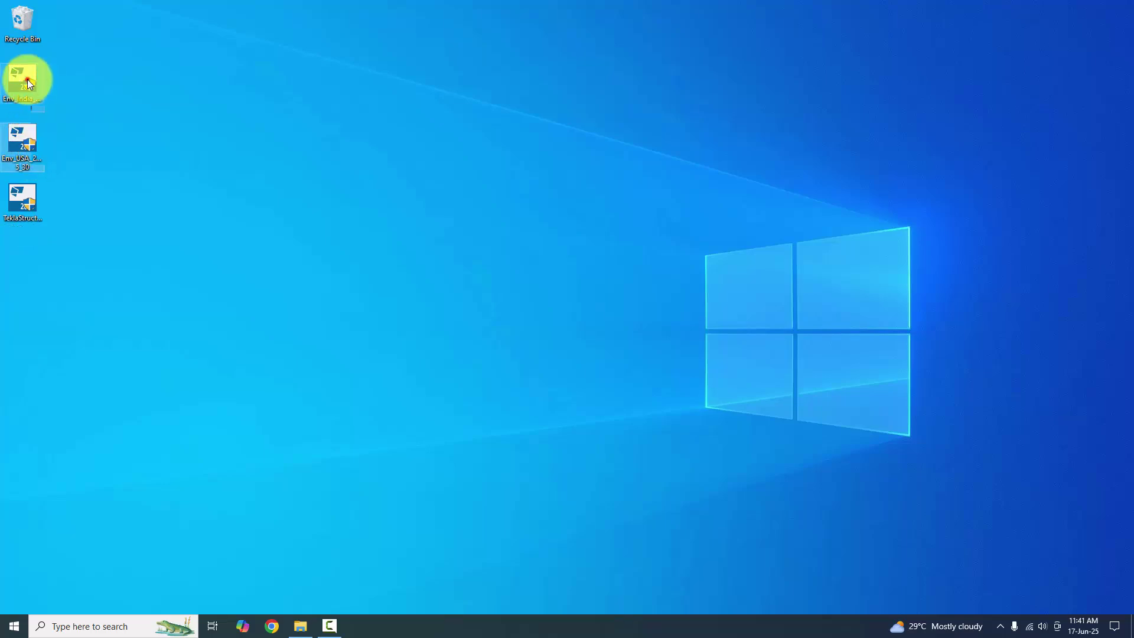
{"action": "left_click", "coordinate": [29, 83]}
{"action": "left_click", "coordinate": [28, 147]}
{"action": "left_click", "coordinate": [99, 197]}
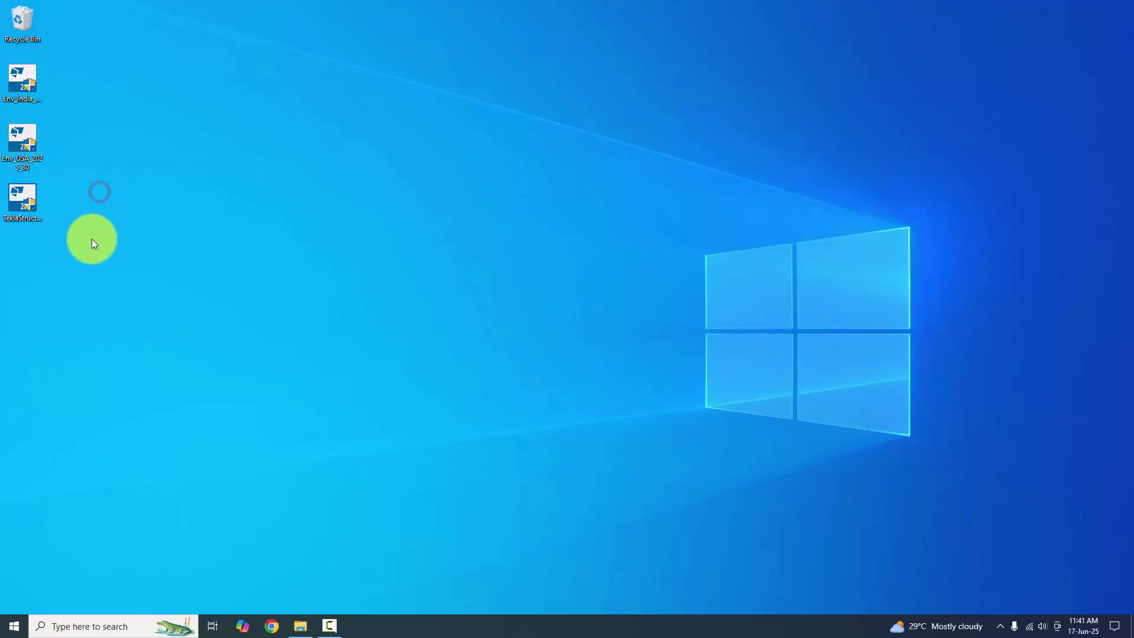
{"action": "left_click", "coordinate": [25, 215]}
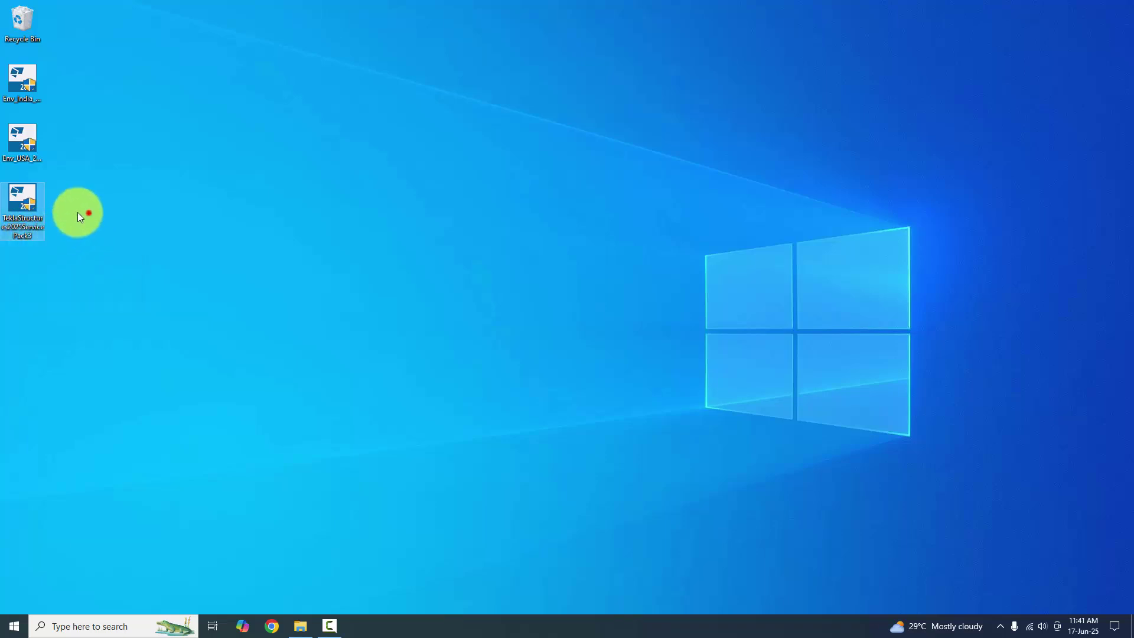
{"action": "left_click", "coordinate": [80, 214]}
{"action": "left_click", "coordinate": [19, 216]}
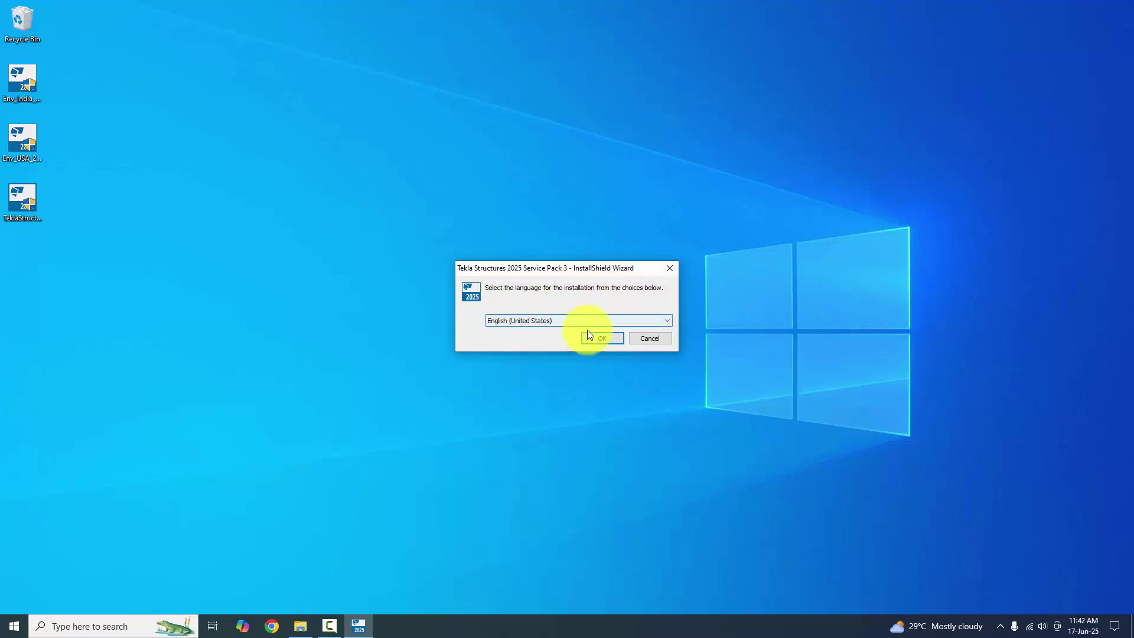
- Choose English (United States), install the required runtime packages, and accept the license agreement
{"action": "left_click", "coordinate": [605, 338]}
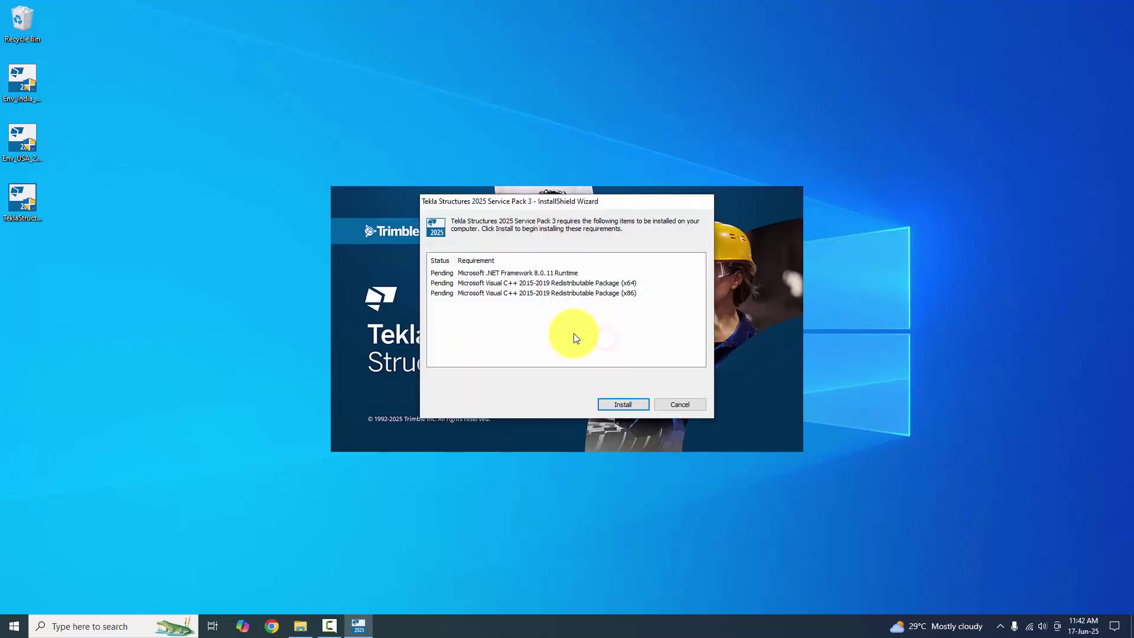
{"action": "left_click", "coordinate": [629, 408]}
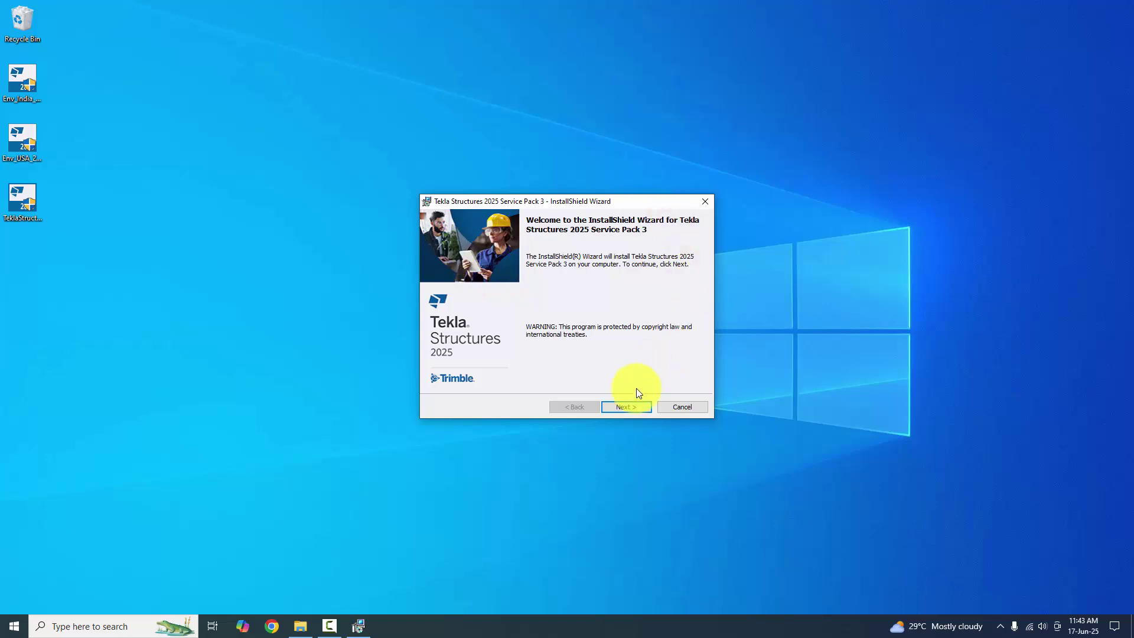
{"action": "left_click", "coordinate": [638, 409]}
{"action": "left_click", "coordinate": [430, 364]}
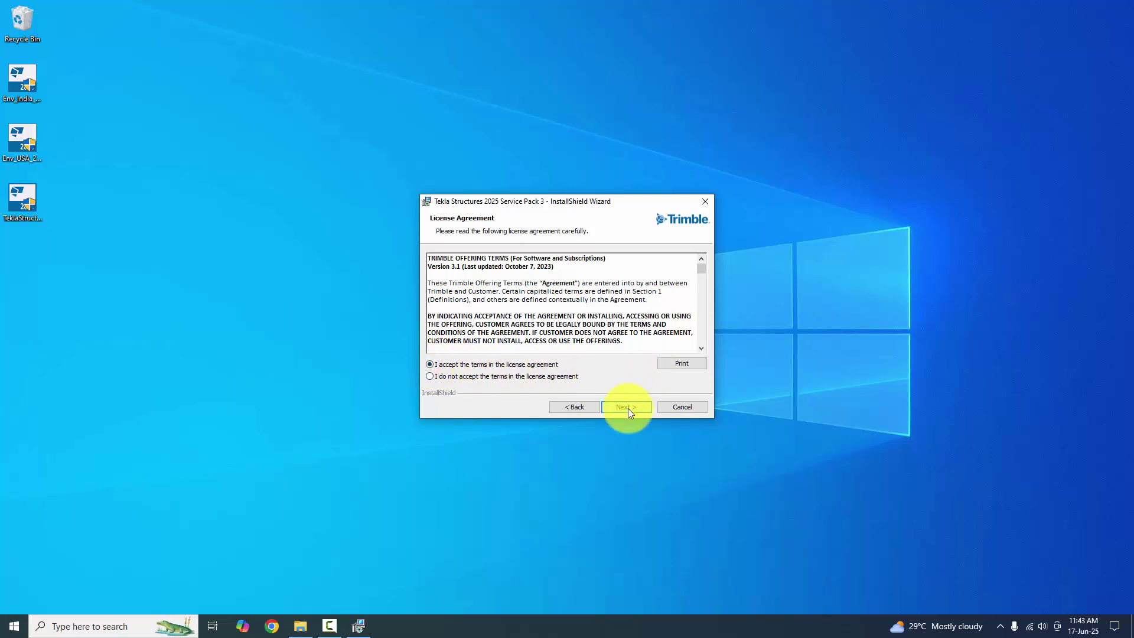
{"action": "left_click", "coordinate": [628, 408]}
- Keep the default destination and model folders, install Service Pack 3, and request the installer log
{"action": "left_click", "coordinate": [615, 408]}
{"action": "left_click", "coordinate": [623, 407]}
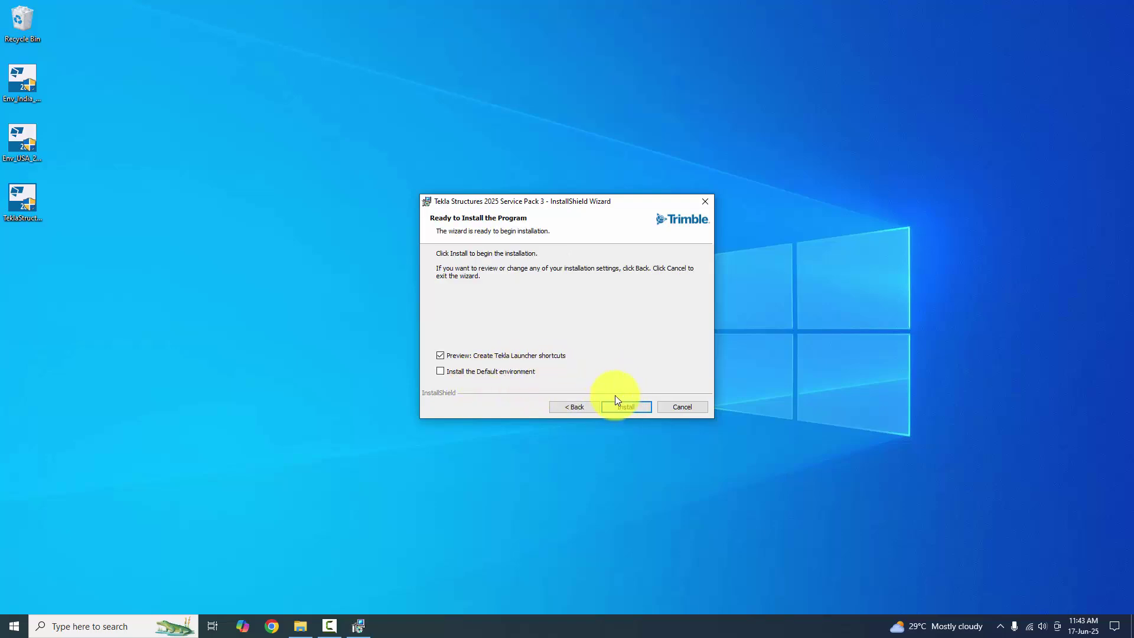
{"action": "left_click", "coordinate": [632, 409]}
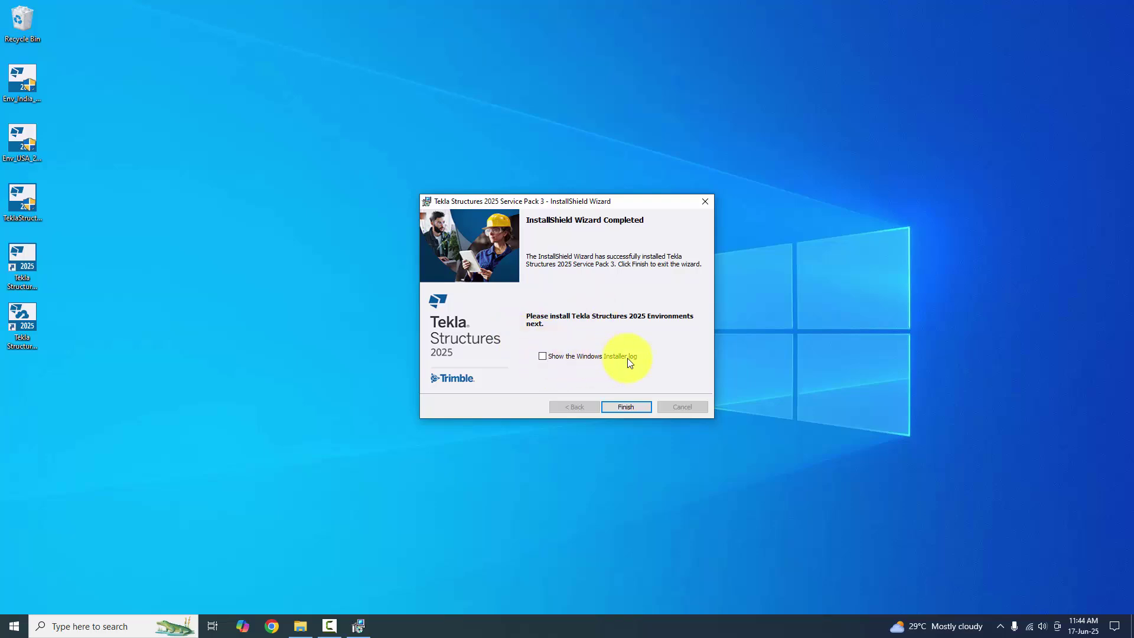
{"action": "left_click", "coordinate": [542, 356]}
- Finish the installer, scroll through the Notepad installation log, and close it
{"action": "left_click", "coordinate": [625, 408]}
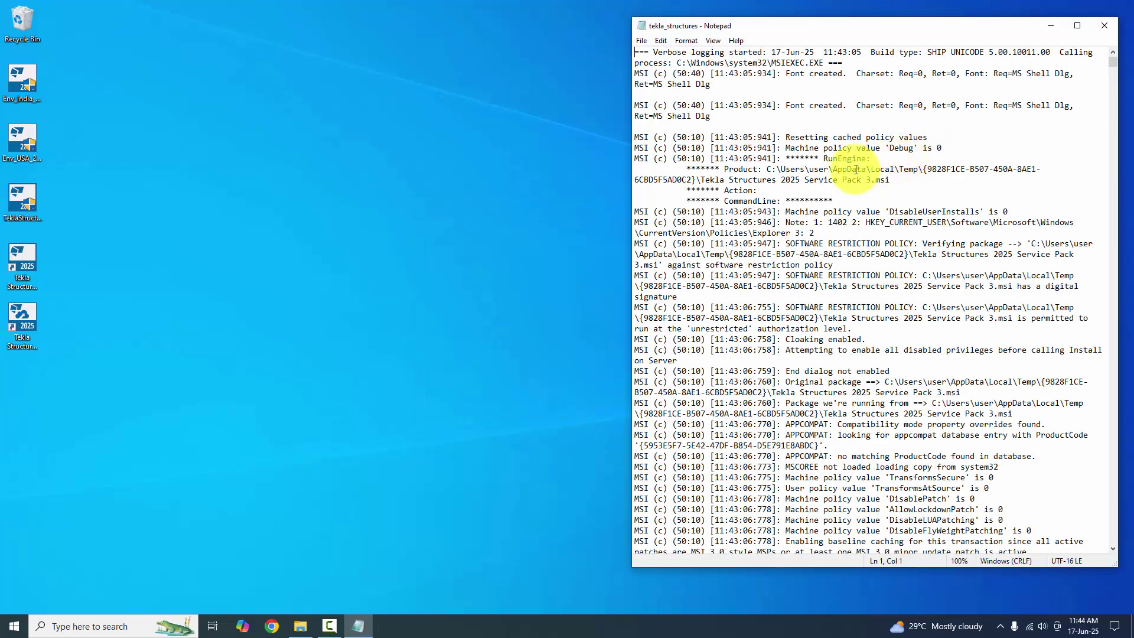
{"action": "scroll", "coordinate": [773, 250], "scroll_direction": "down", "scroll_amount": 4}
{"action": "scroll", "coordinate": [773, 250], "scroll_direction": "up", "scroll_amount": 4}
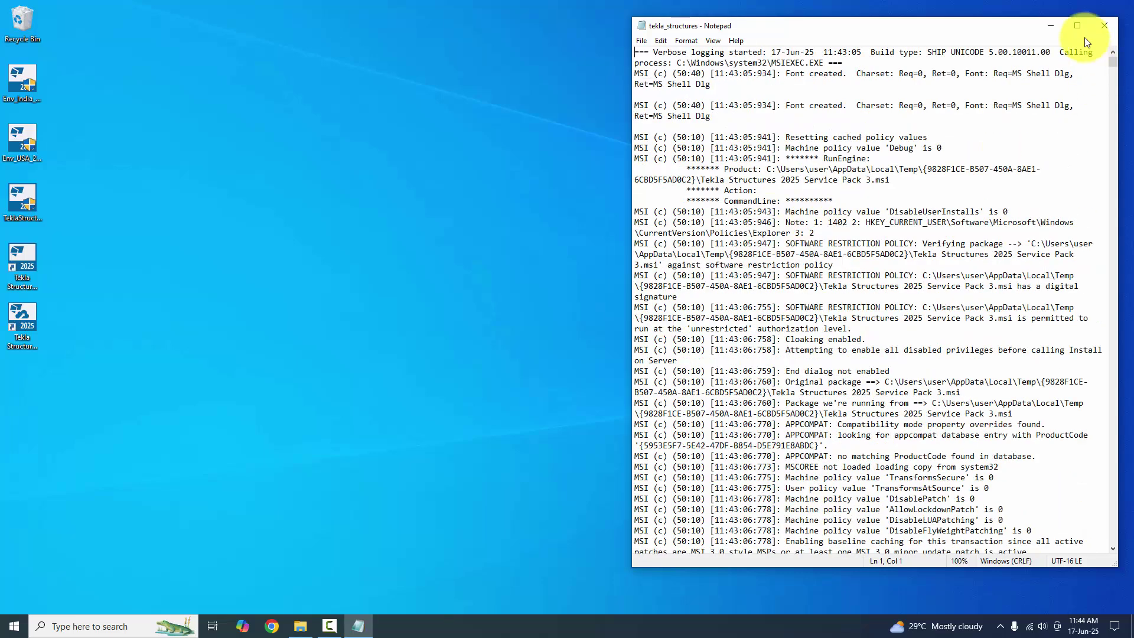
{"action": "left_click", "coordinate": [1104, 26]}
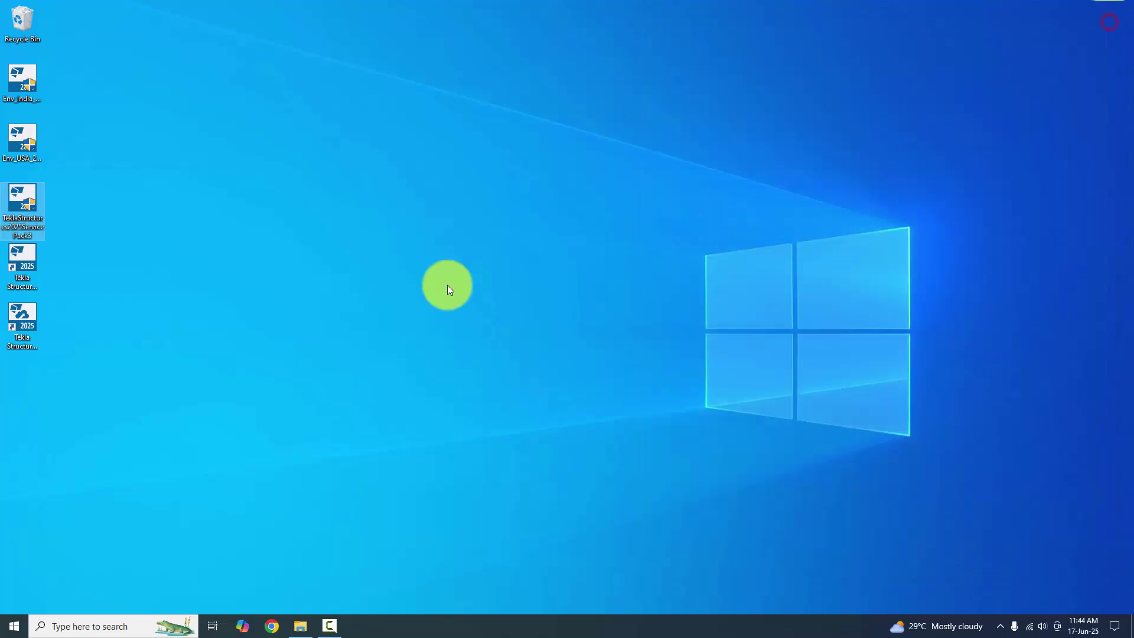
- Check the full names and target of the Tekla Structures 2025 and Launcher desktop shortcuts
{"action": "left_click", "coordinate": [25, 285]}
{"action": "left_click", "coordinate": [23, 331]}
{"action": "left_click", "coordinate": [22, 274]}
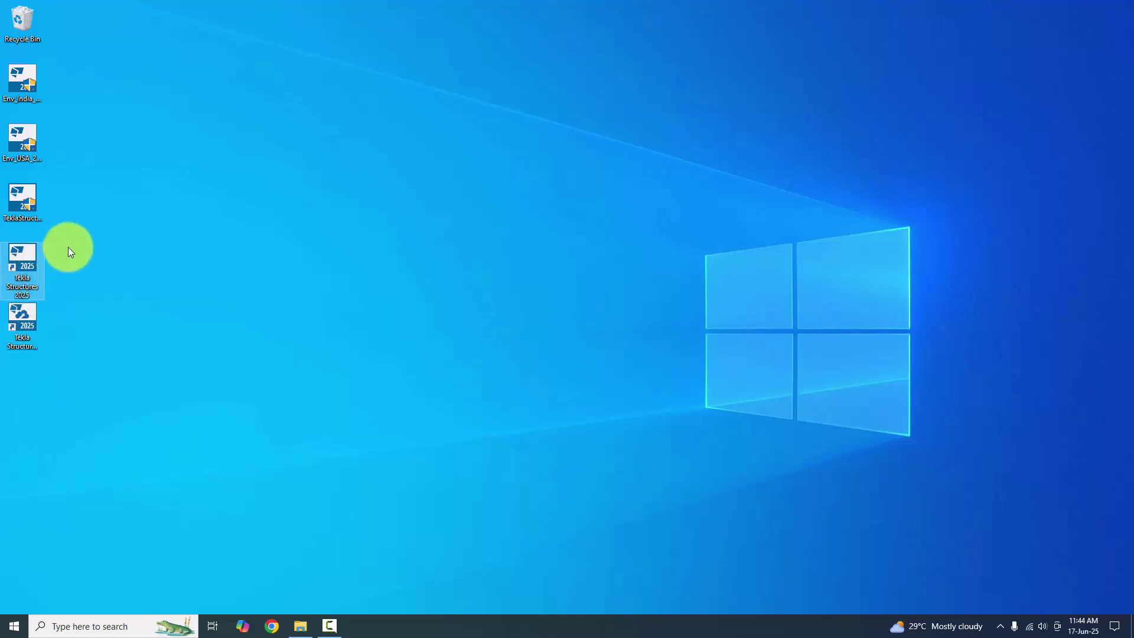
{"action": "left_click", "coordinate": [22, 99]}
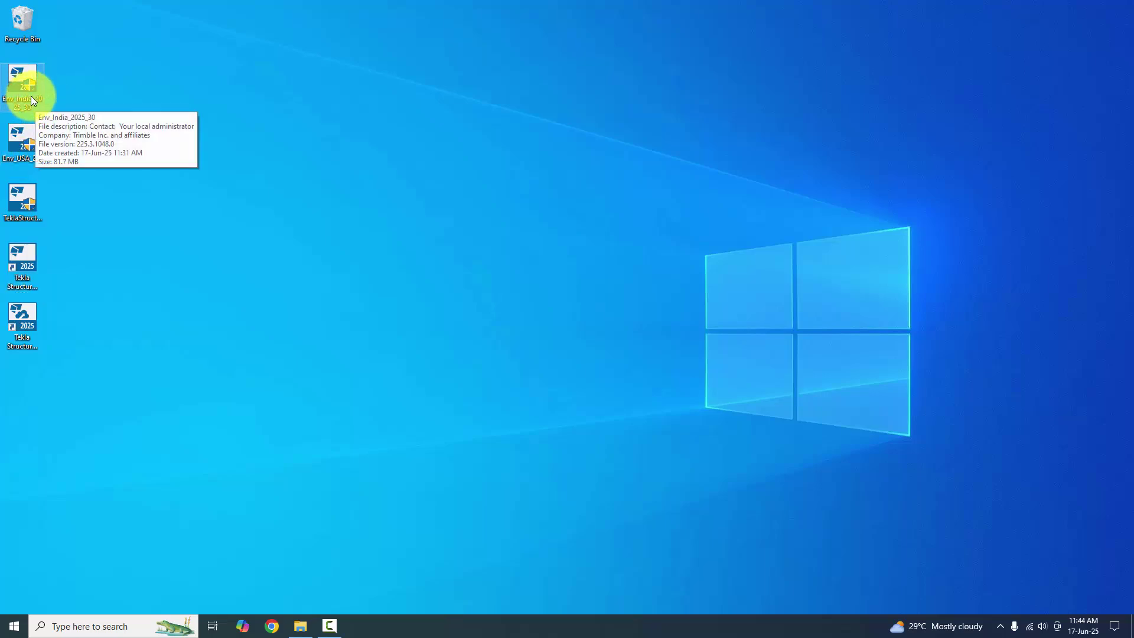
- Run the Env_India installer in English (United States) with the default folder and finish it
{"action": "double_click", "coordinate": [27, 93]}
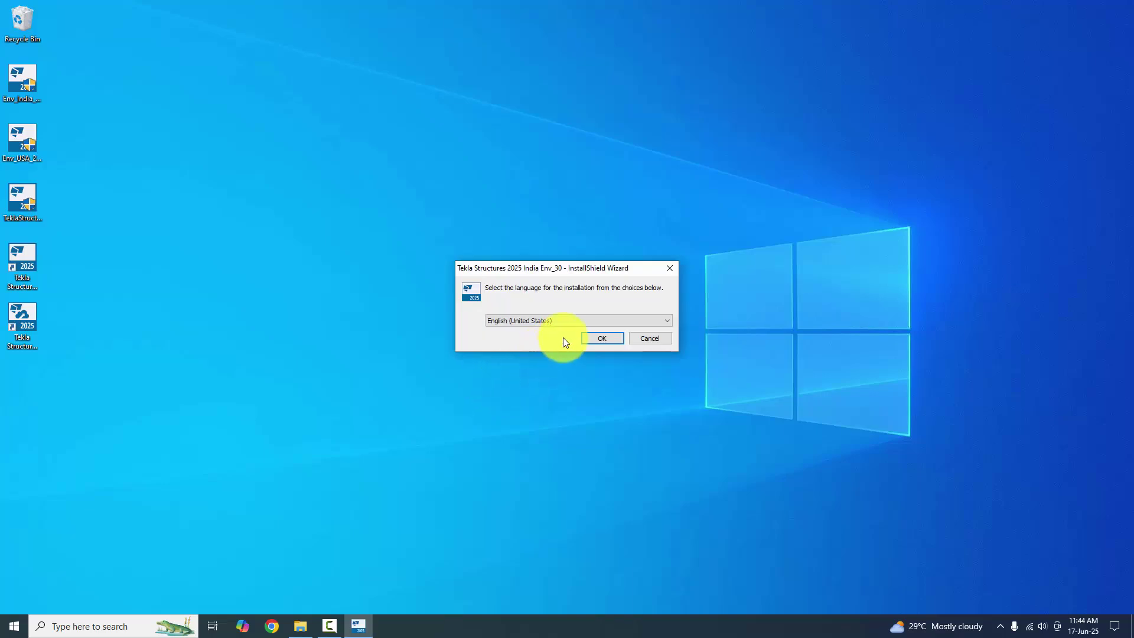
{"action": "left_click", "coordinate": [600, 342]}
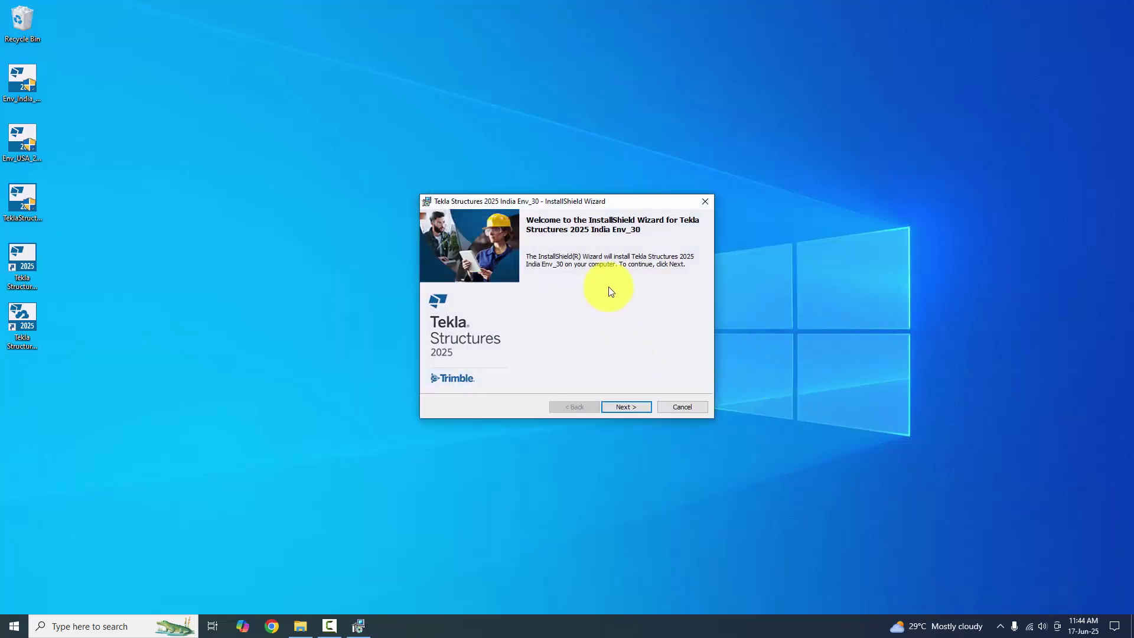
{"action": "left_click", "coordinate": [632, 406]}
{"action": "left_click", "coordinate": [632, 403]}
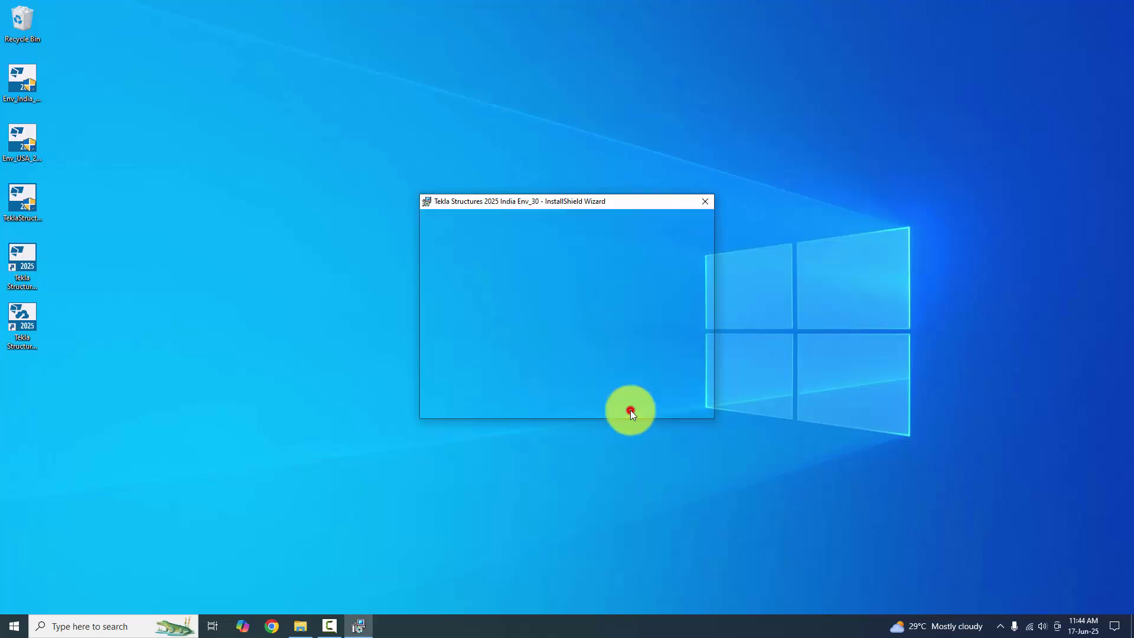
{"action": "left_click", "coordinate": [627, 406]}
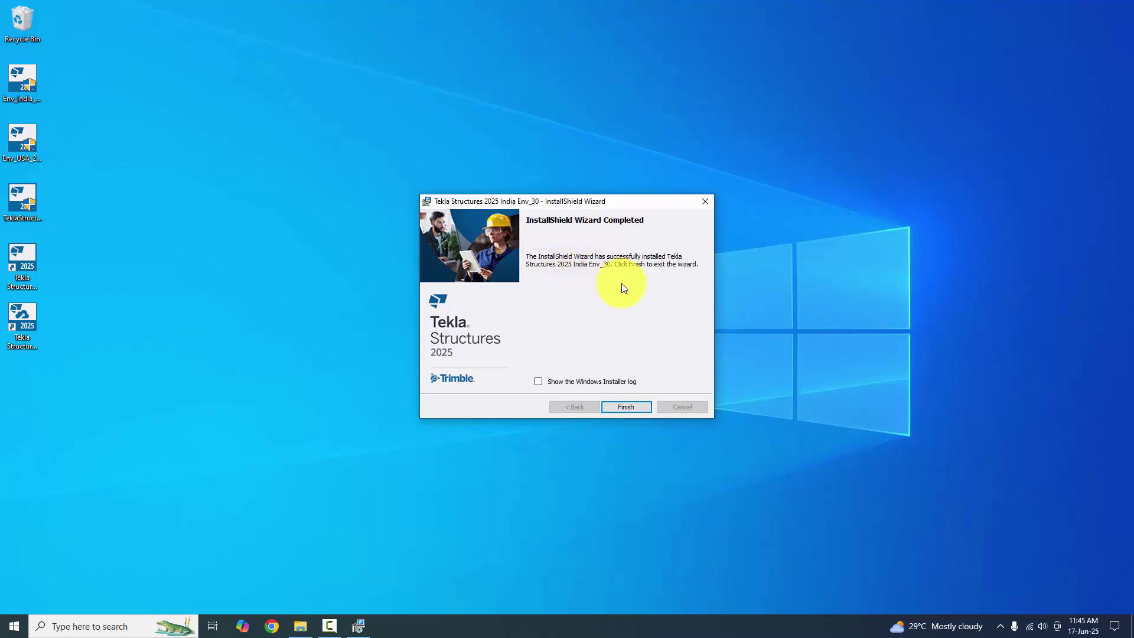
{"action": "left_click", "coordinate": [625, 407]}
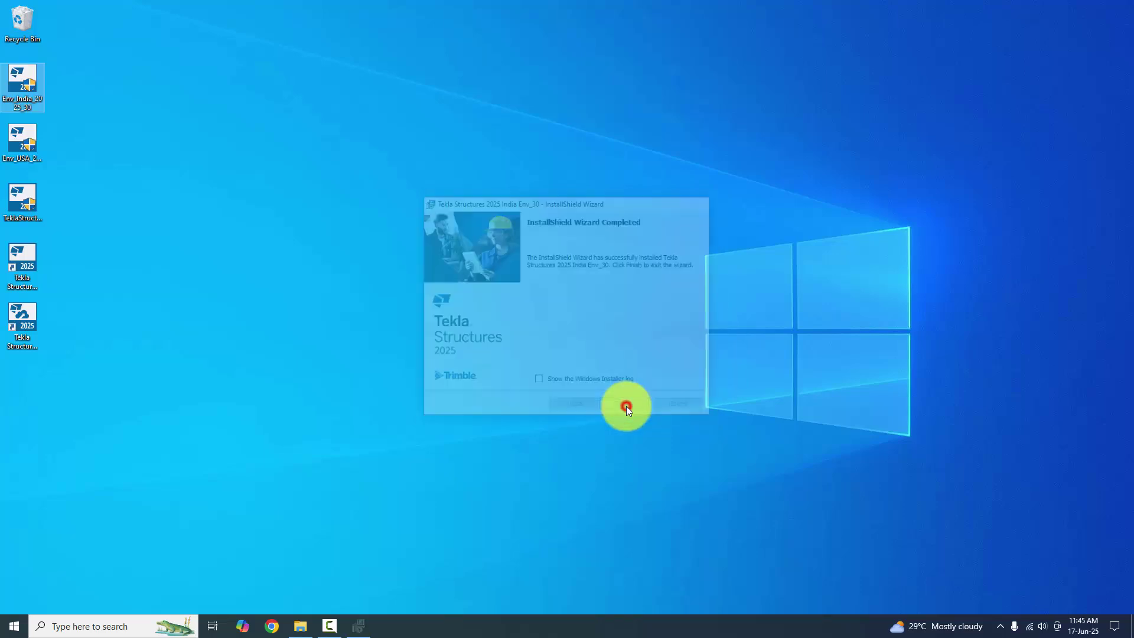
{"action": "left_click", "coordinate": [17, 155]}
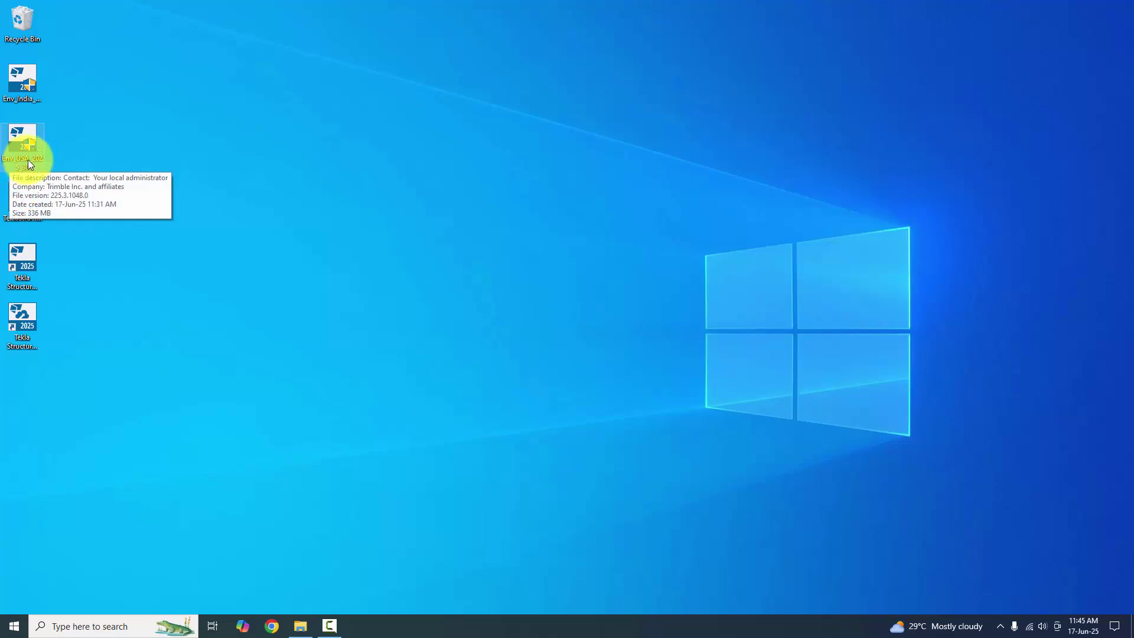
- Run the Env_USA installer in English (United States) with both Imperial and Metric features, then finish
{"action": "left_click", "coordinate": [22, 157]}
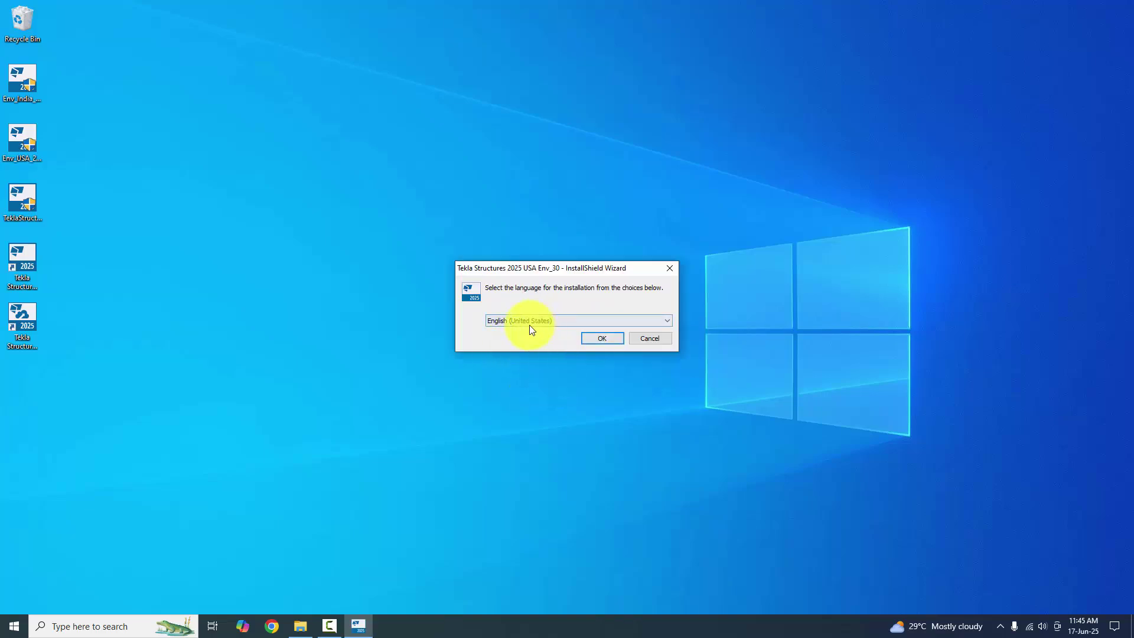
{"action": "left_click", "coordinate": [607, 341]}
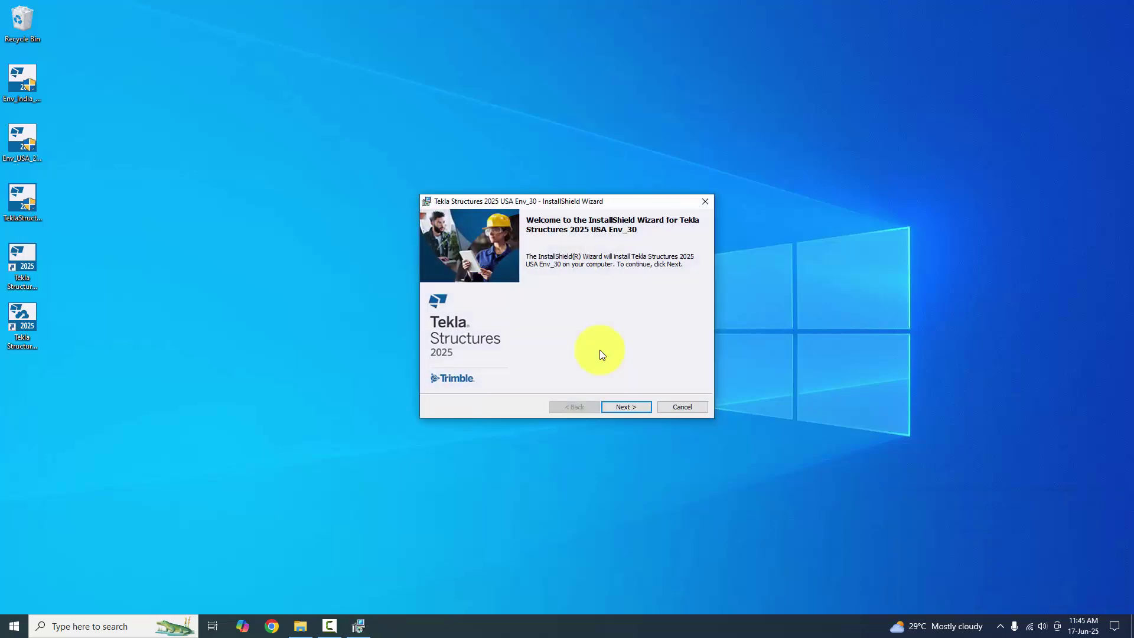
{"action": "left_click", "coordinate": [631, 404]}
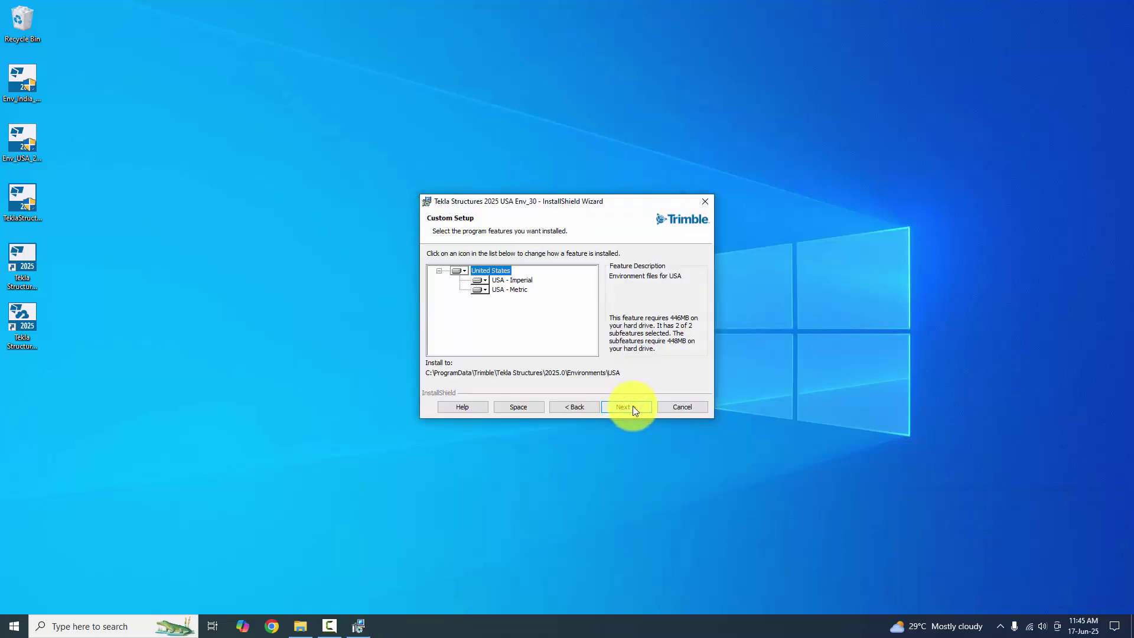
{"action": "left_click", "coordinate": [632, 407]}
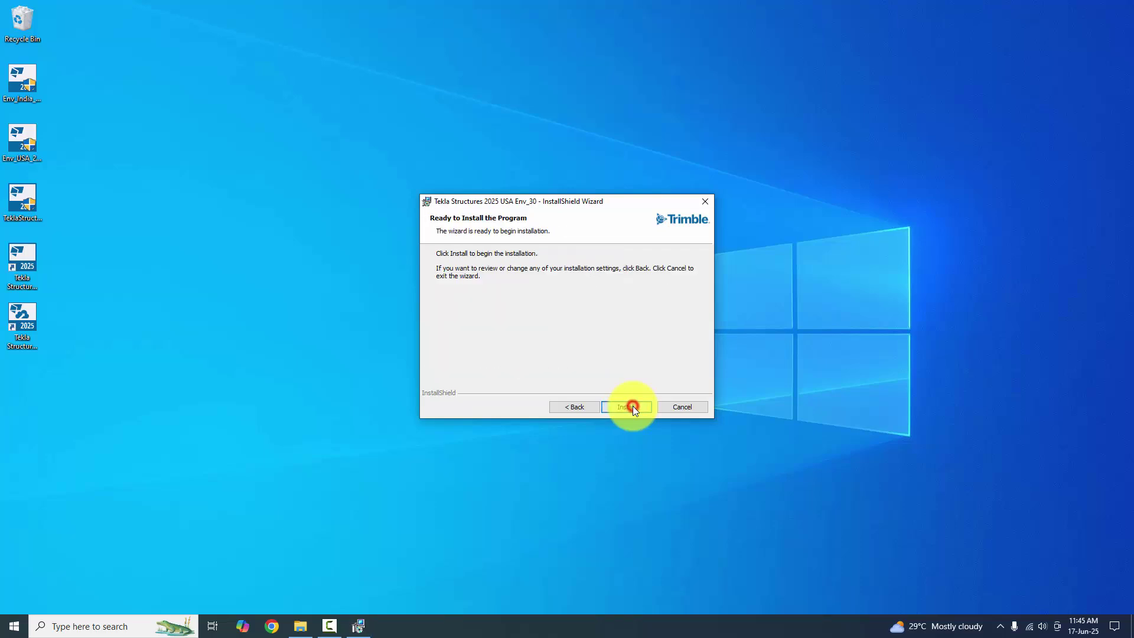
{"action": "left_click", "coordinate": [632, 406]}
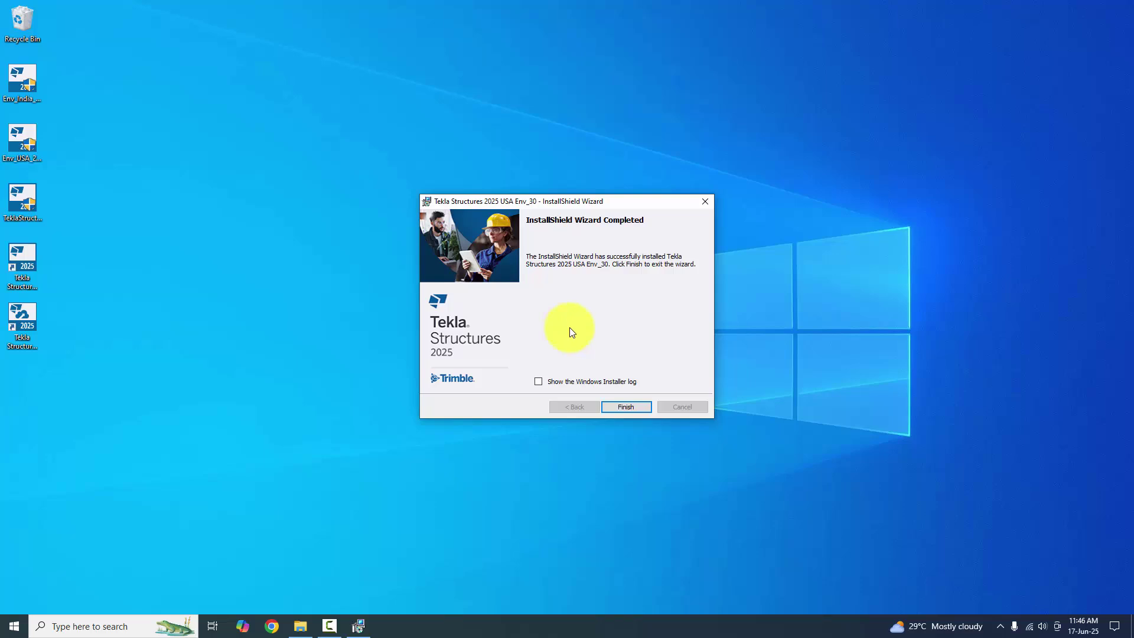
{"action": "left_click", "coordinate": [627, 410]}
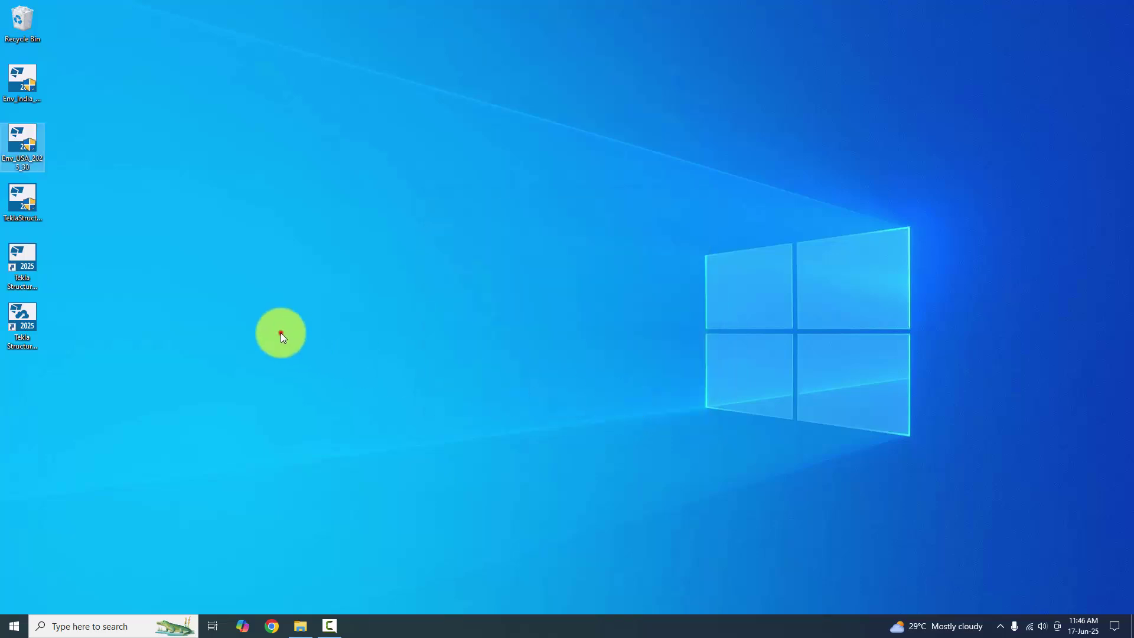
- Delete the Service Pack 3, India and USA environment installer files from the desktop
{"action": "left_click", "coordinate": [281, 332]}
{"action": "left_click", "coordinate": [30, 211]}
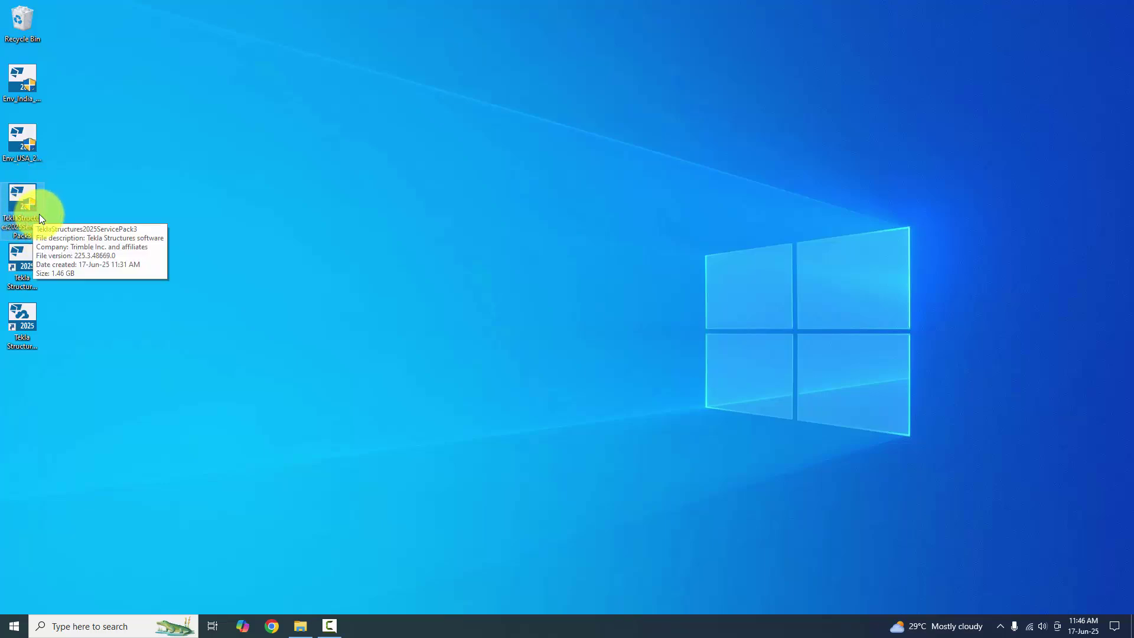
{"action": "left_click", "coordinate": [26, 97]}
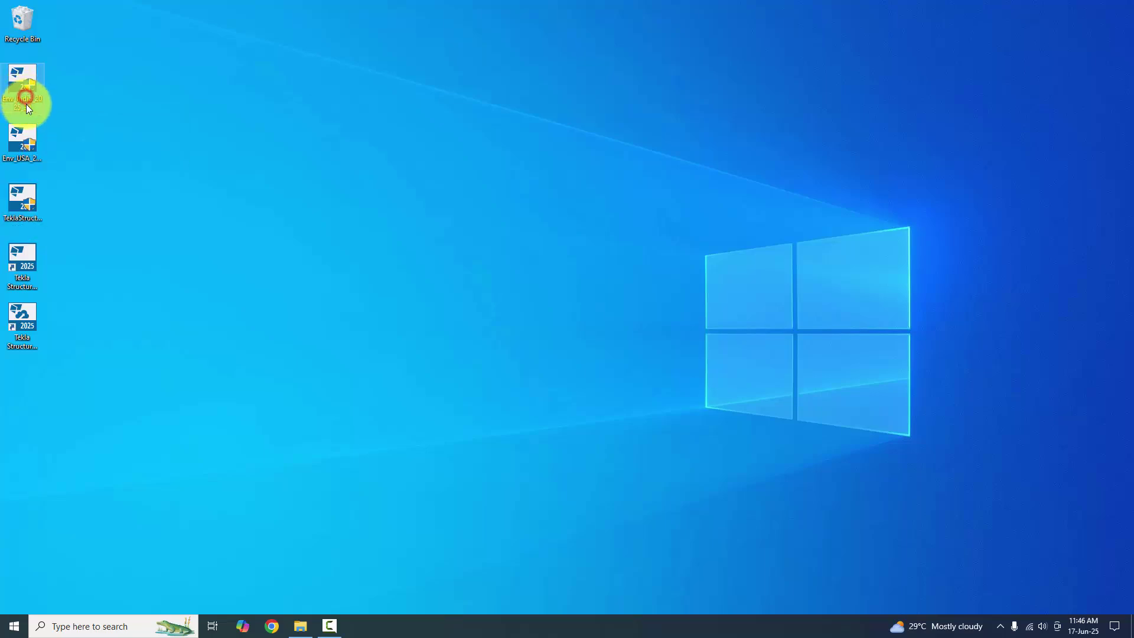
{"action": "left_click", "coordinate": [24, 159]}
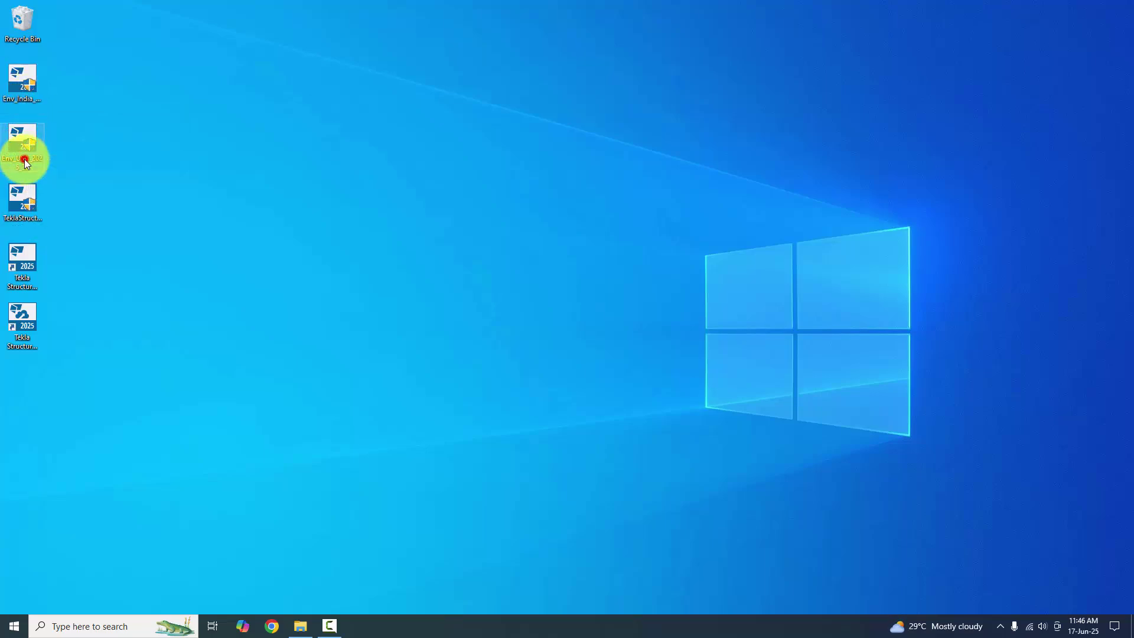
{"action": "left_click", "coordinate": [23, 263]}
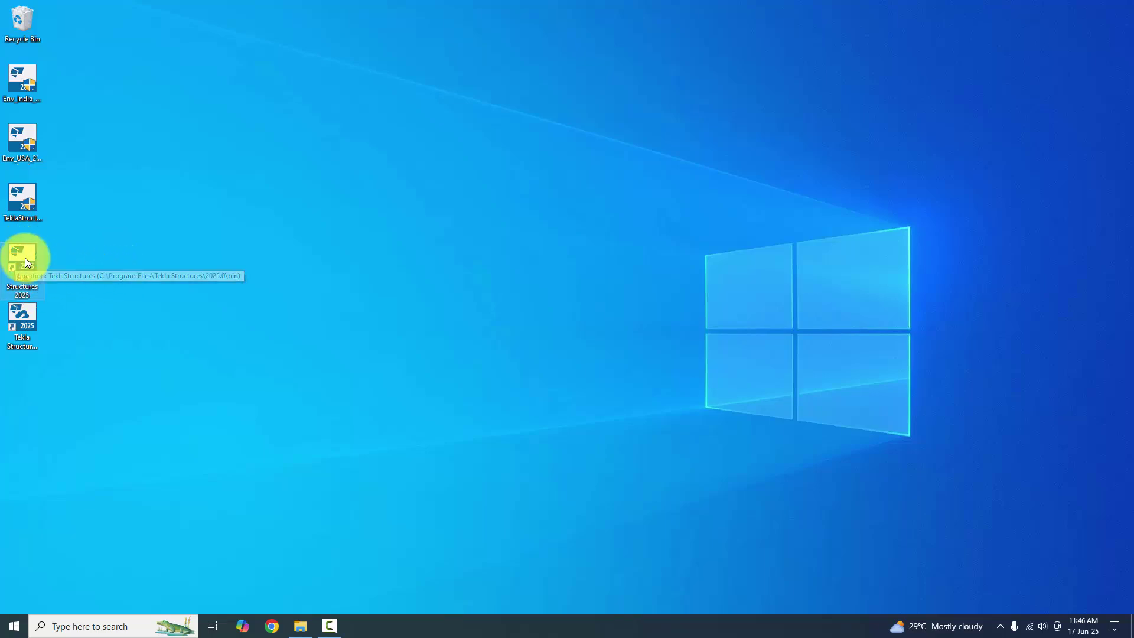
{"action": "left_click_drag", "start_coordinate": [53, 225], "coordinate": [20, 80]}
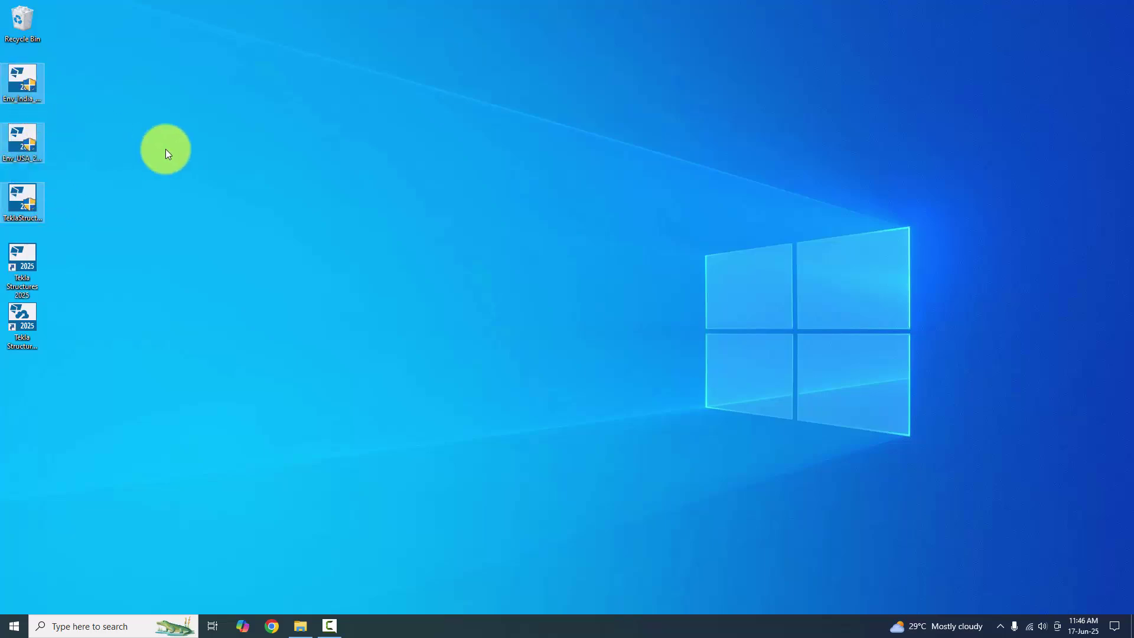
{"action": "key", "text": "Delete"}
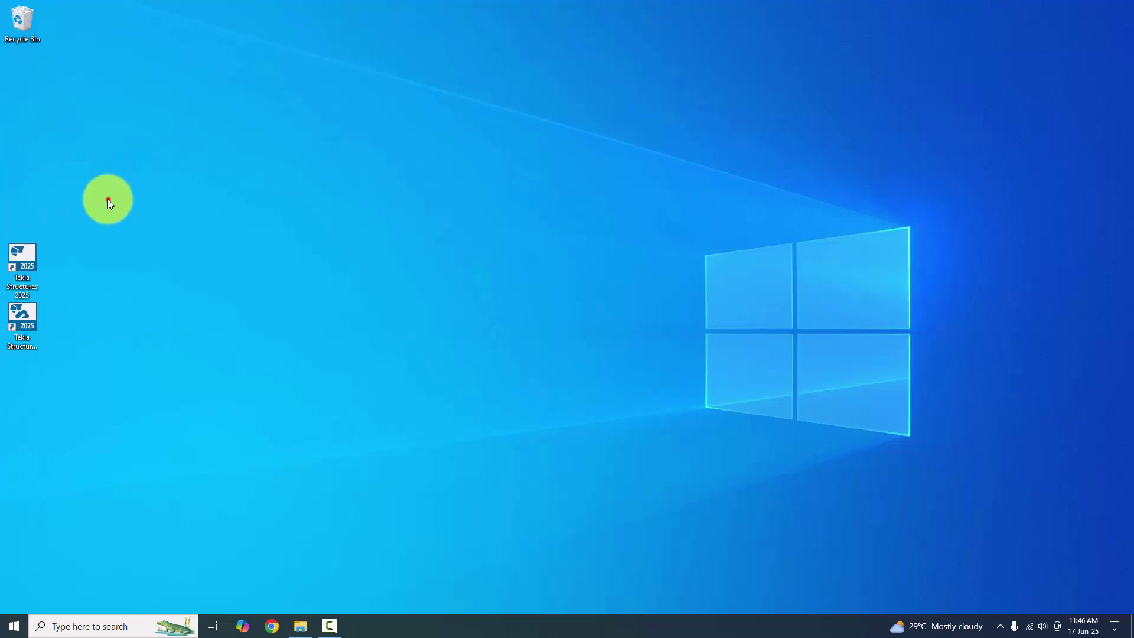
- Drop the Launcher shortcut in the Recycle Bin and place Tekla Structures 2025 beneath it
{"action": "left_click_drag", "start_coordinate": [26, 263], "coordinate": [34, 106]}
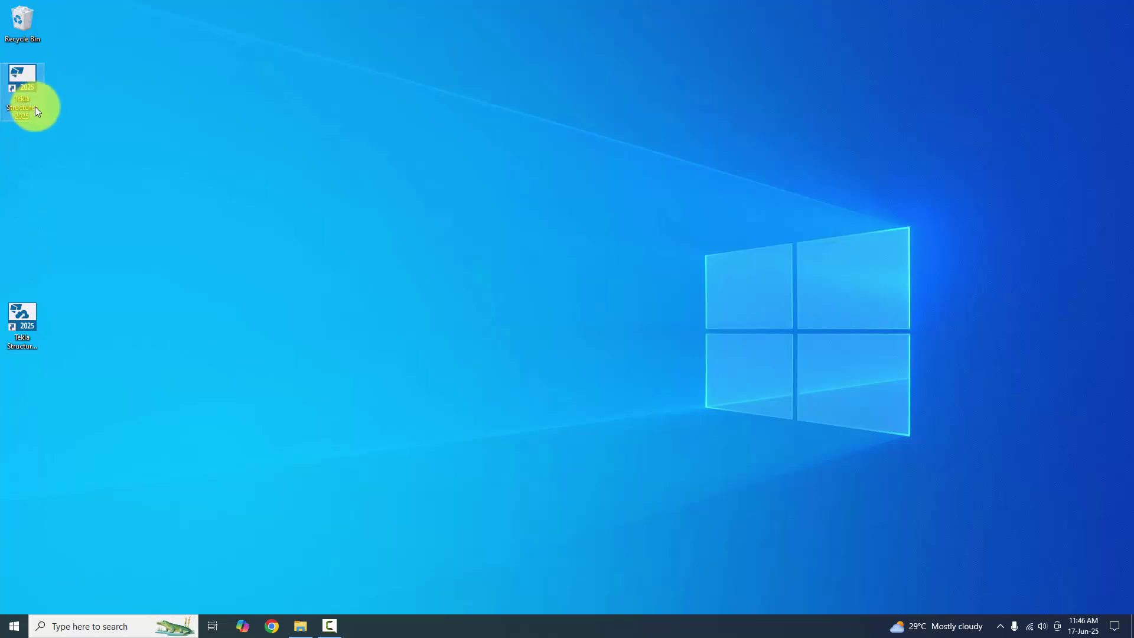
{"action": "left_click", "coordinate": [27, 354]}
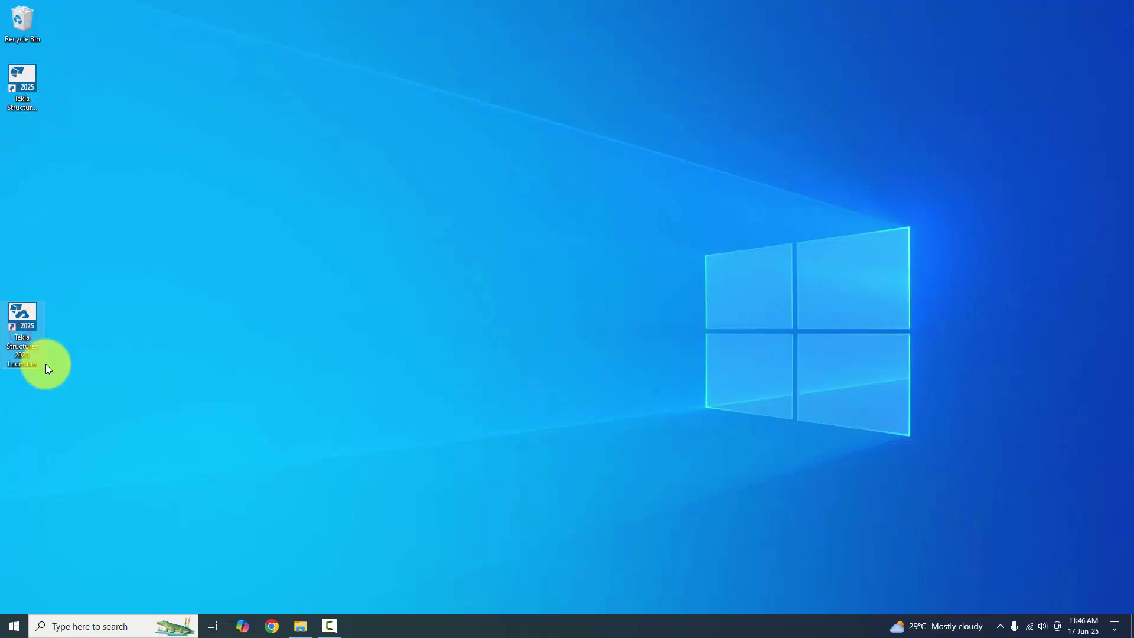
{"action": "left_click_drag", "start_coordinate": [22, 354], "coordinate": [26, 35]}
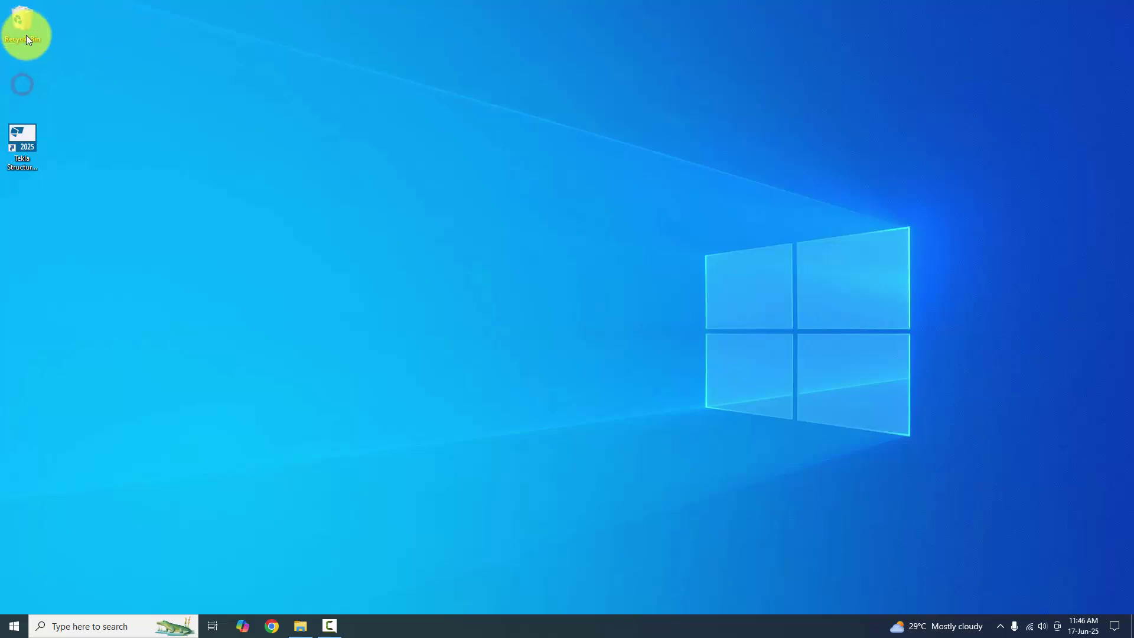
{"action": "mouse_move", "coordinate": [30, 145]}
{"action": "left_mouse_down"}
{"action": "mouse_move", "coordinate": [29, 100]}
{"action": "mouse_move", "coordinate": [48, 48]}
{"action": "mouse_move", "coordinate": [12, 160]}
{"action": "mouse_move", "coordinate": [66, 132]}
{"action": "left_mouse_up"}
{"action": "left_click", "coordinate": [87, 116]}
{"action": "left_click", "coordinate": [65, 129]}
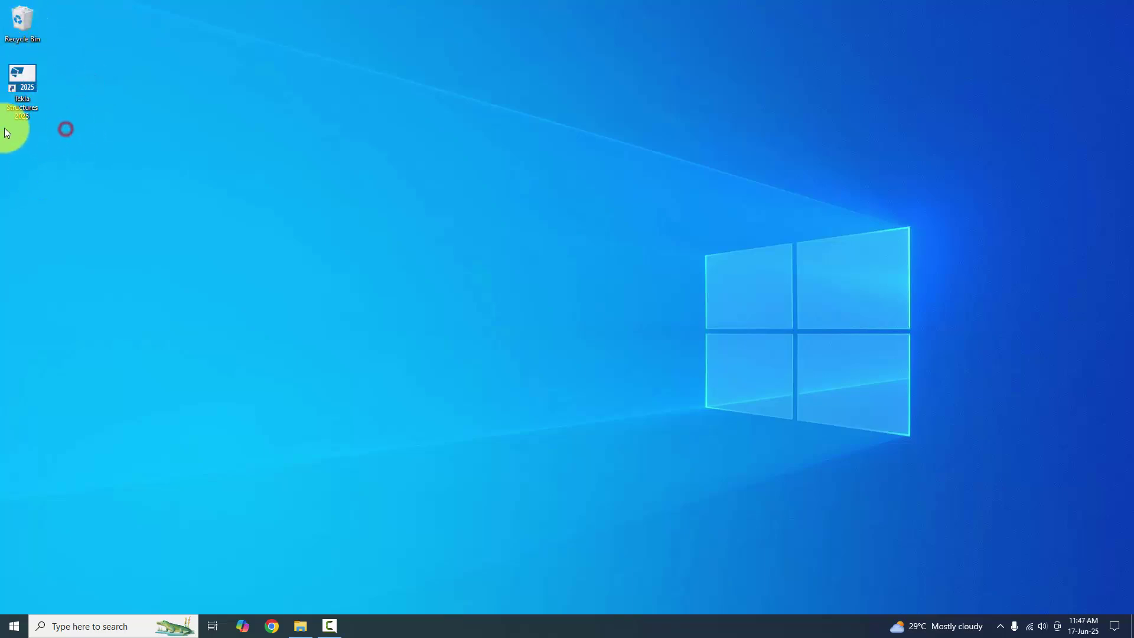
- Search Windows for 'tekla' and launch Tekla Structures 2025, also via its desktop shortcut
{"action": "left_click", "coordinate": [52, 626]}
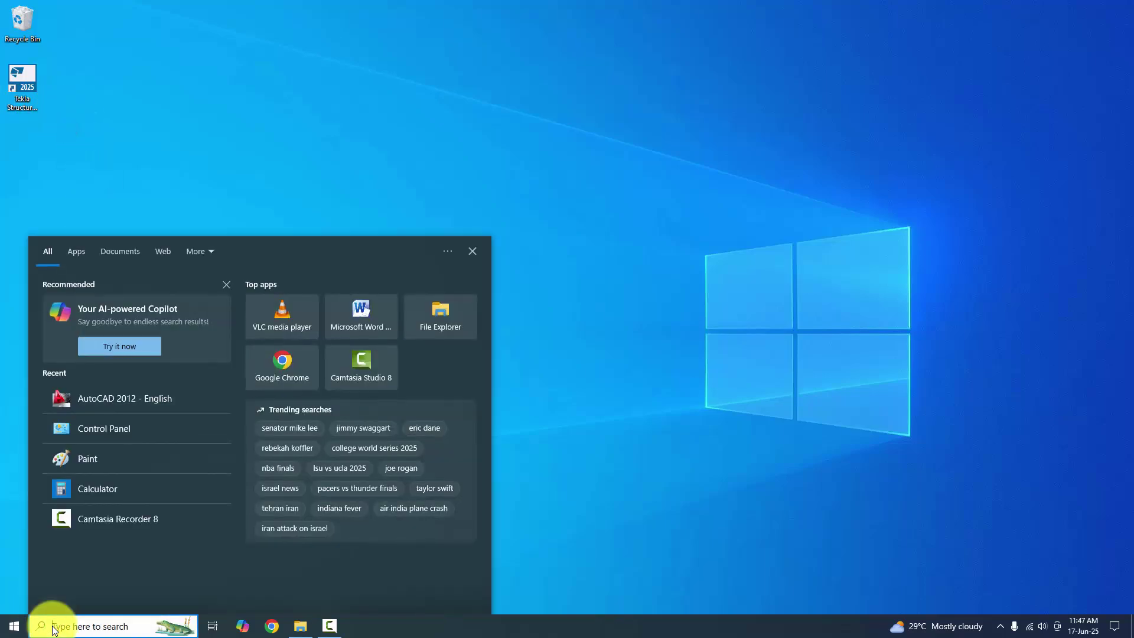
{"action": "type", "text": "tekla"}
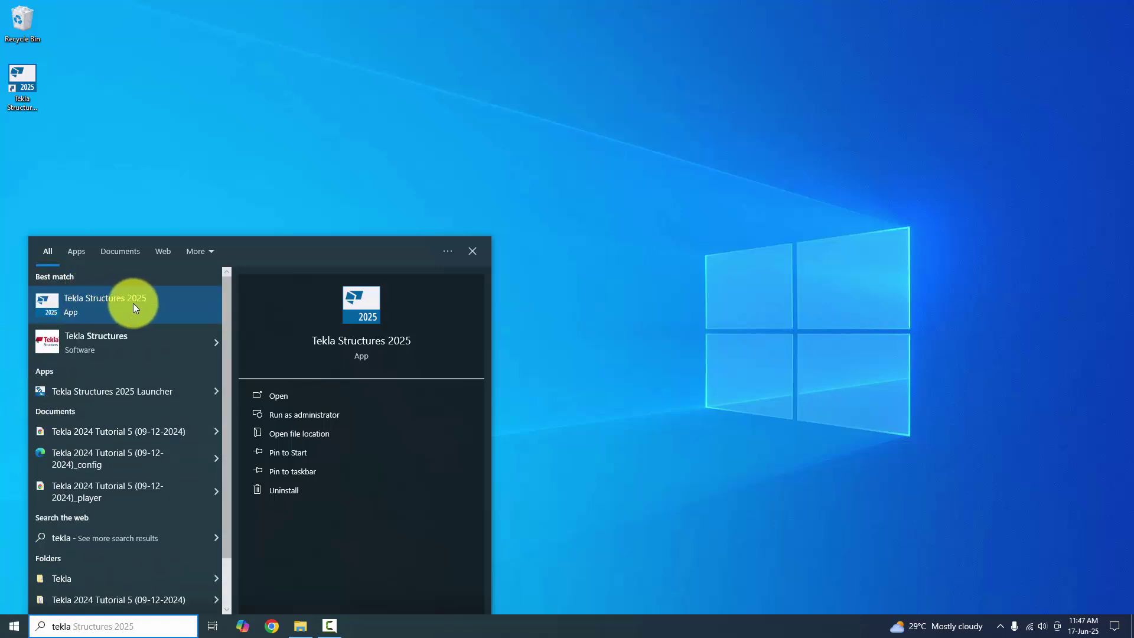
{"action": "left_click", "coordinate": [106, 314]}
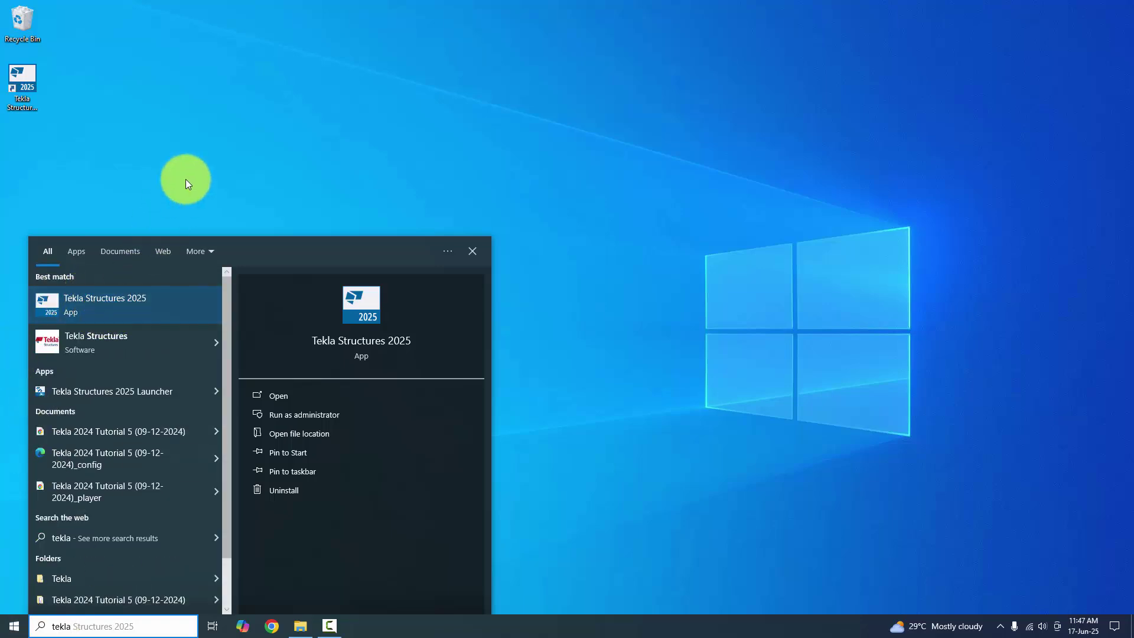
{"action": "left_click", "coordinate": [33, 97]}
{"action": "left_click", "coordinate": [114, 122]}
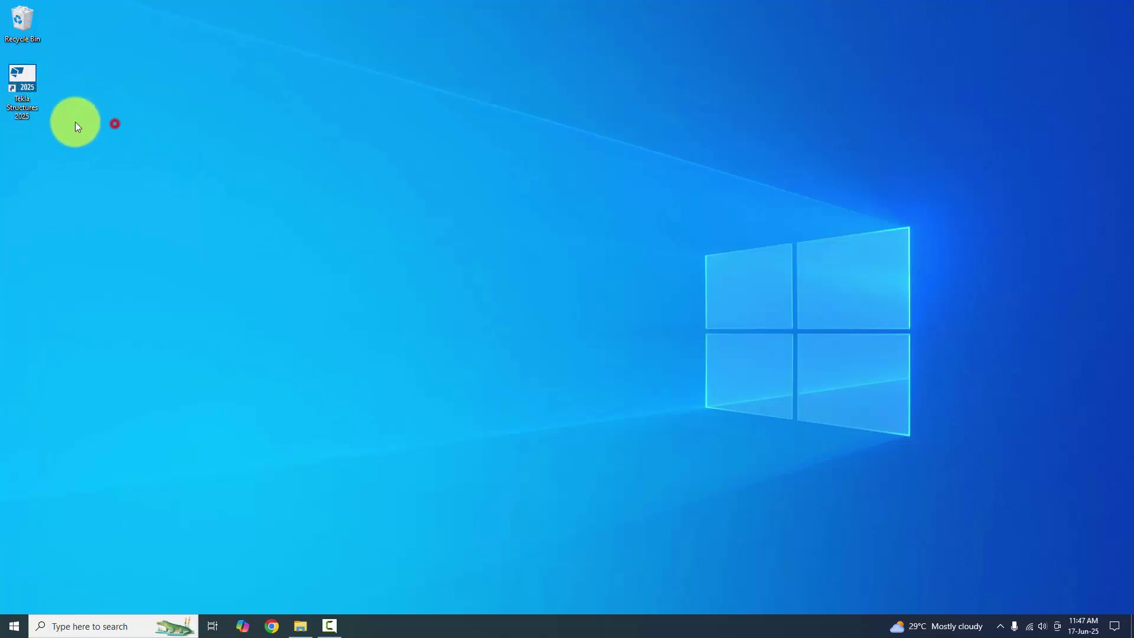
{"action": "double_click", "coordinate": [33, 102]}
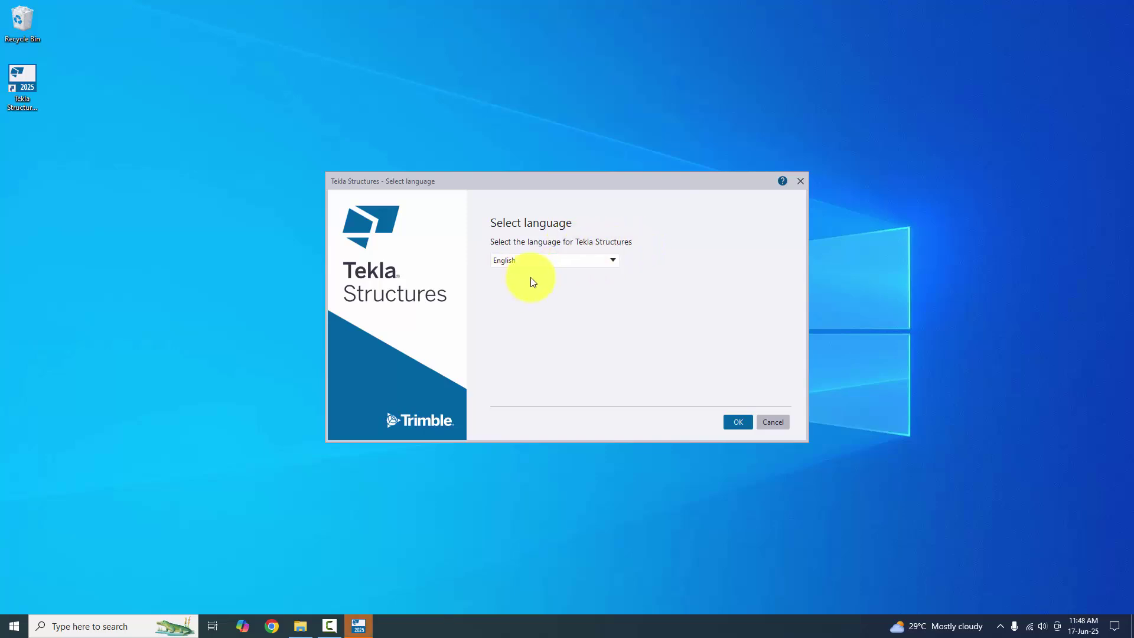
- Confirm English as the program language and switch to Chrome
{"action": "left_click", "coordinate": [738, 421]}
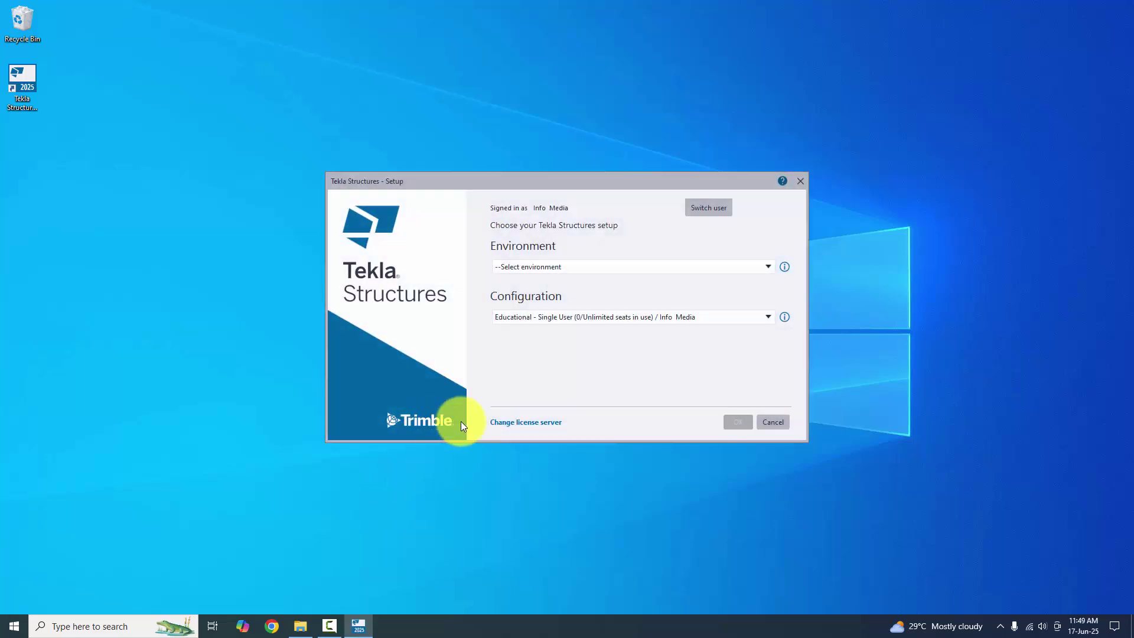
{"action": "left_click", "coordinate": [272, 625]}
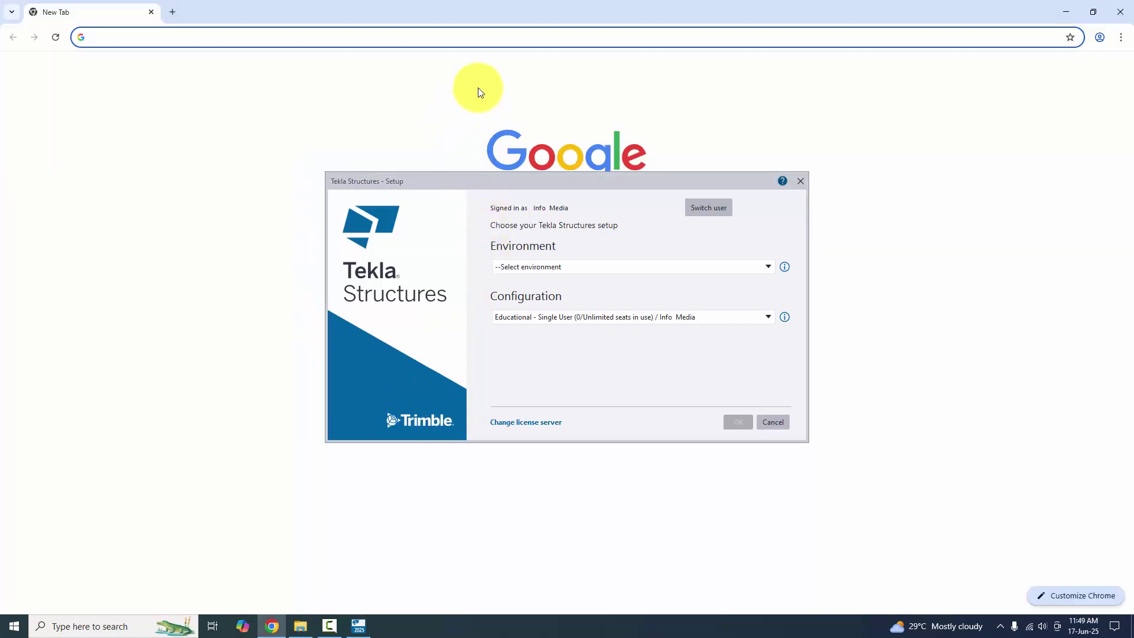
- Search Chrome for 'tekla campus', view the Tekla for Education page, then close Chrome
{"action": "left_click", "coordinate": [509, 37]}
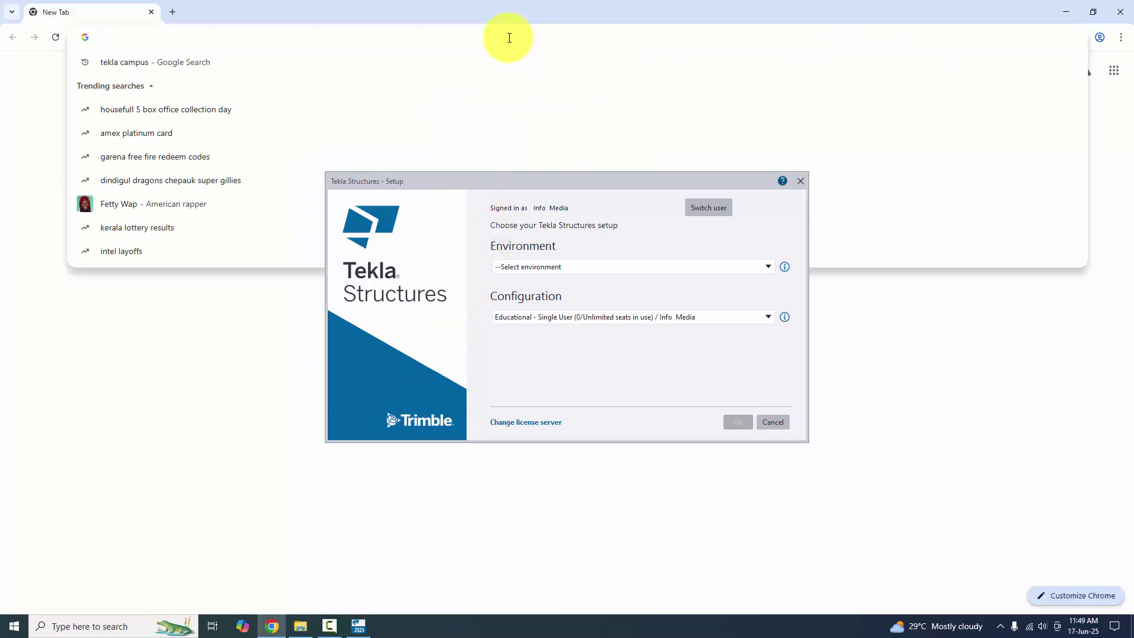
{"action": "left_click", "coordinate": [180, 63]}
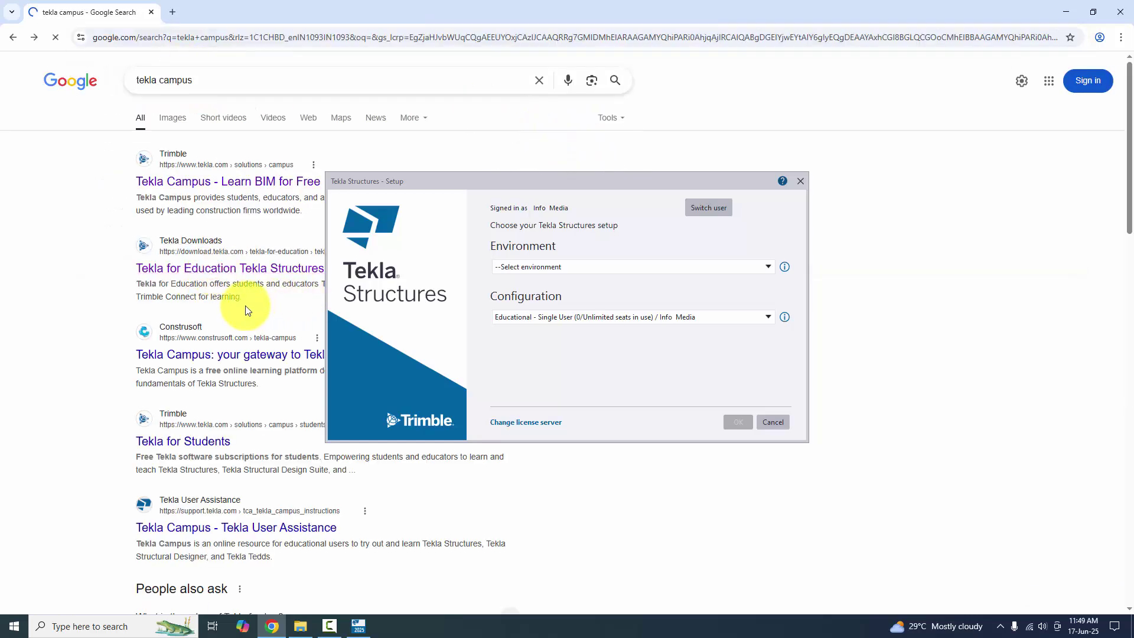
{"action": "left_click", "coordinate": [214, 266]}
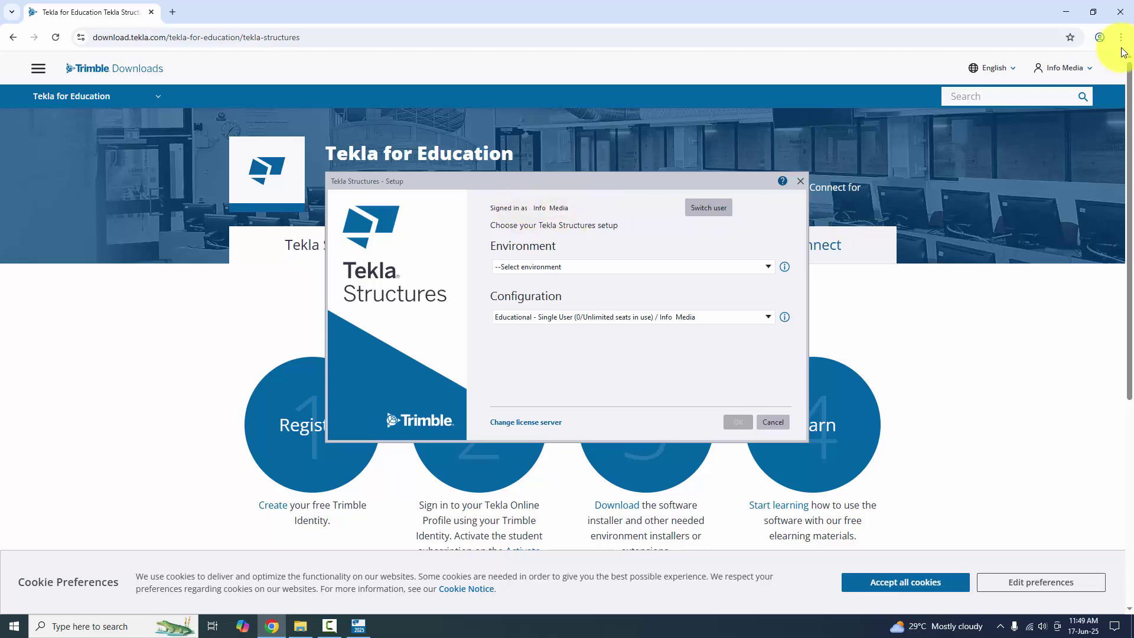
{"action": "left_click", "coordinate": [1121, 10]}
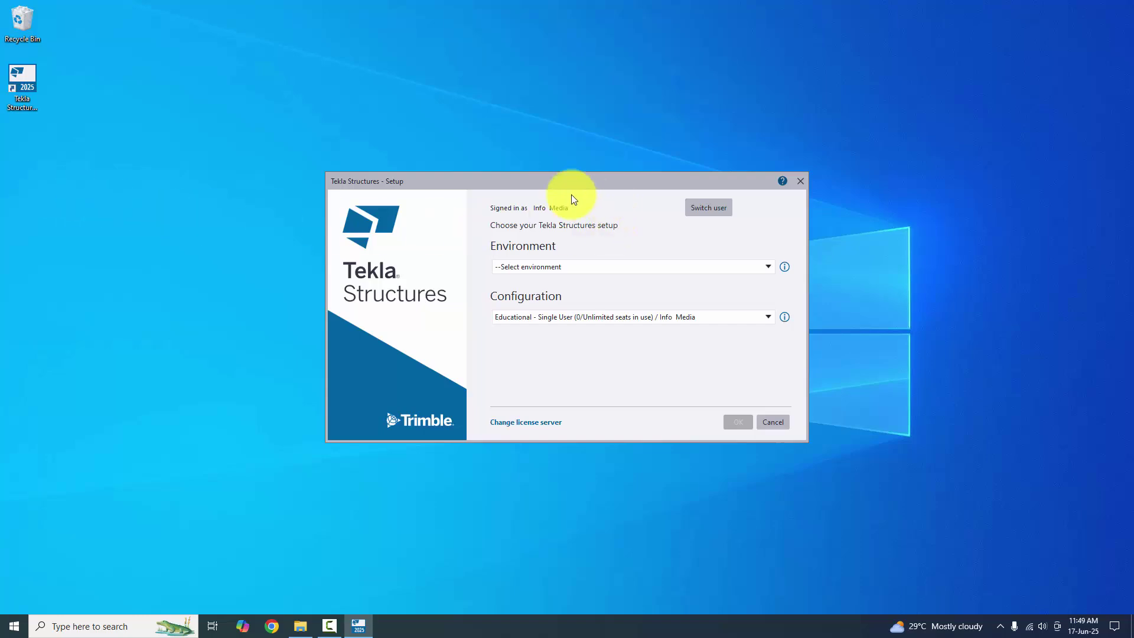
- Select the US environment and Imperial Steel Detailing role, then confirm the setup
{"action": "left_click", "coordinate": [572, 268]}
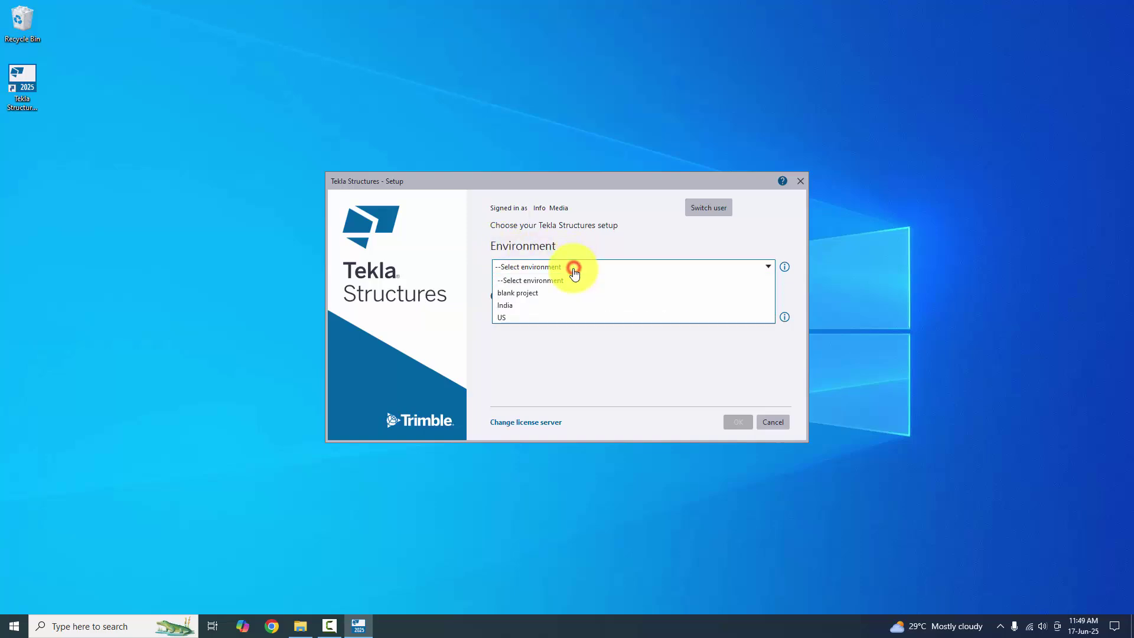
{"action": "left_click", "coordinate": [505, 318]}
{"action": "left_click", "coordinate": [531, 312]}
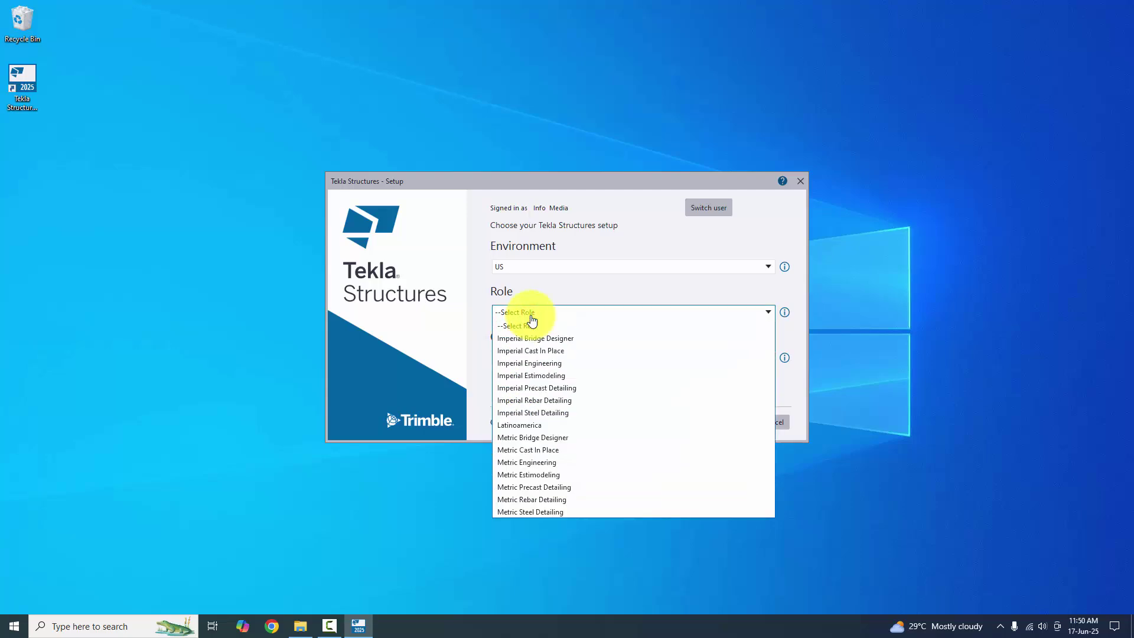
{"action": "left_click", "coordinate": [565, 418]}
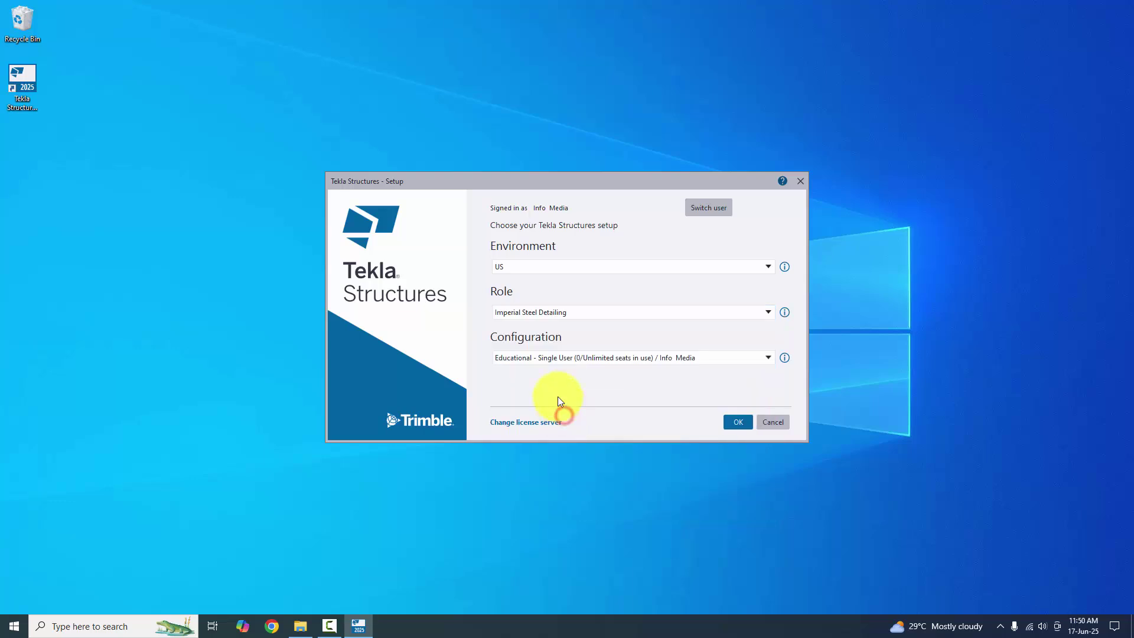
{"action": "left_click", "coordinate": [519, 320]}
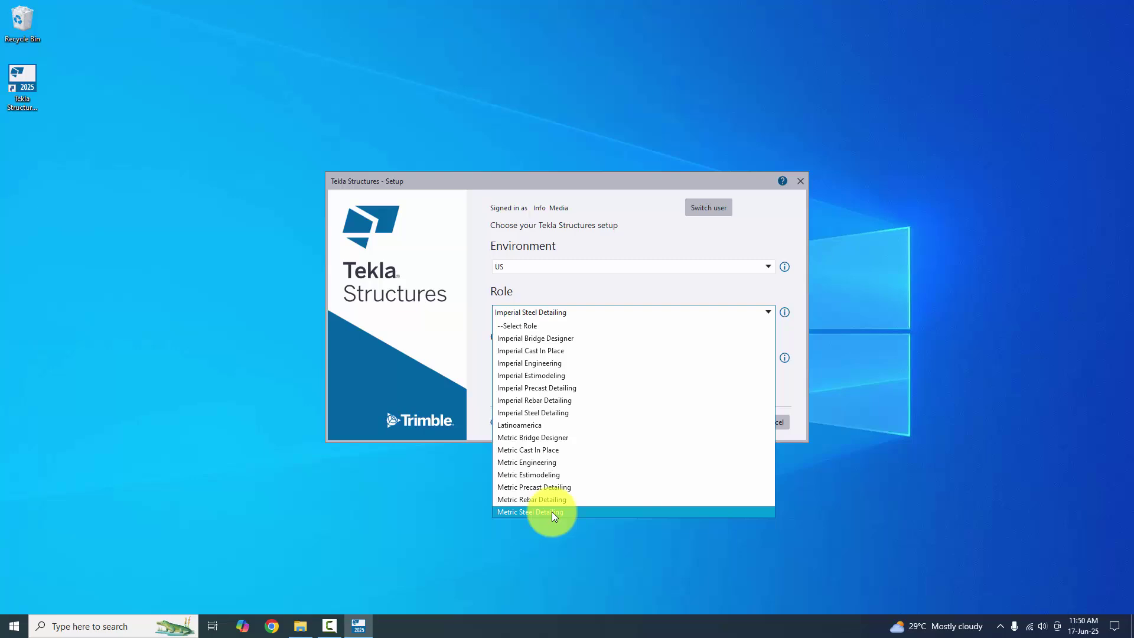
{"action": "left_click", "coordinate": [544, 414]}
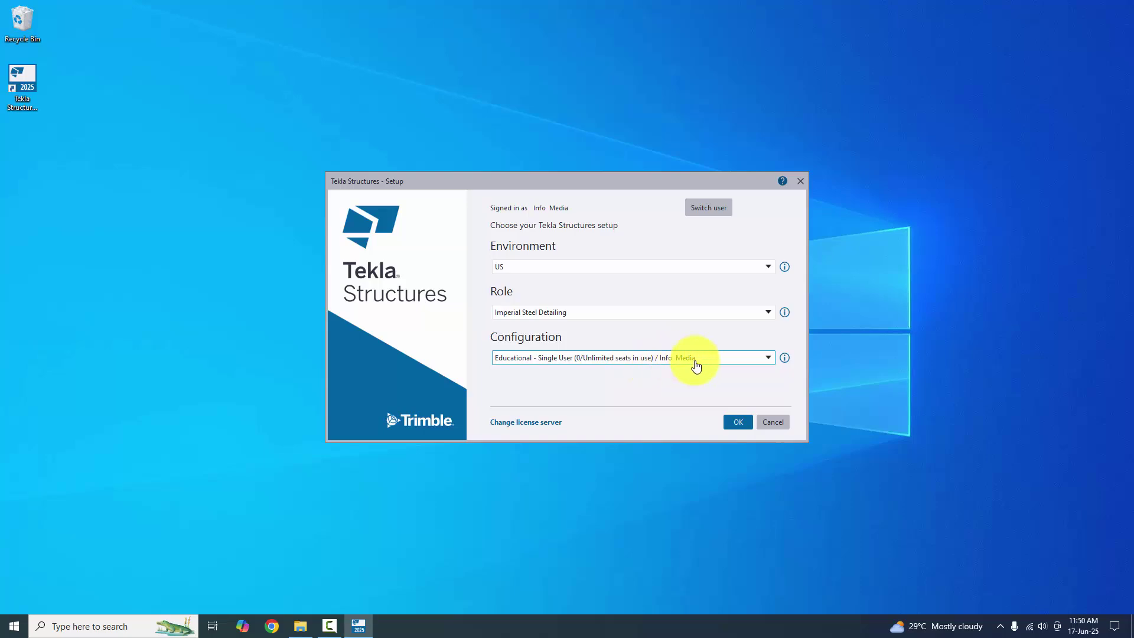
{"action": "left_click", "coordinate": [729, 418]}
{"action": "left_click", "coordinate": [734, 420]}
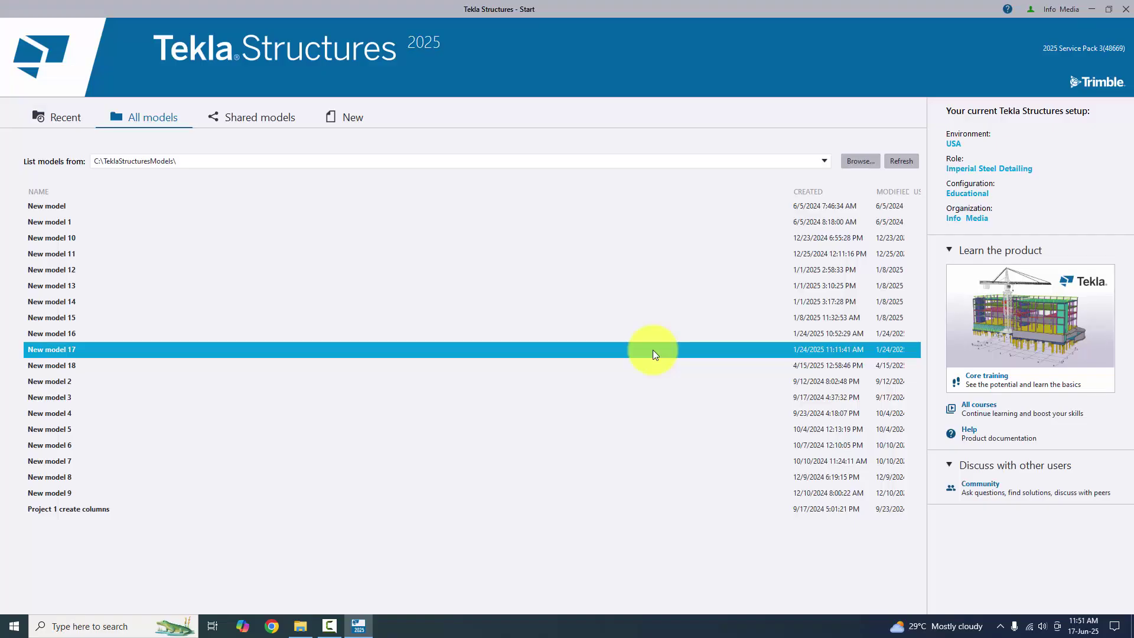
- Start a new model and replace its default name with 'project 1'
{"action": "left_click", "coordinate": [346, 126]}
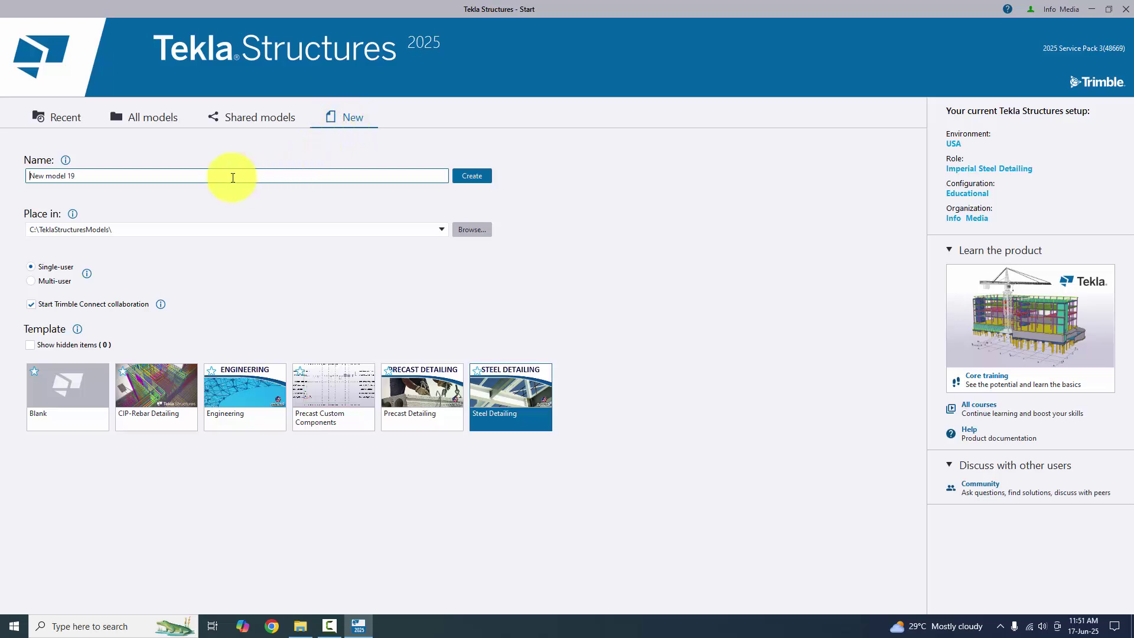
{"action": "triple_click", "coordinate": [94, 173]}
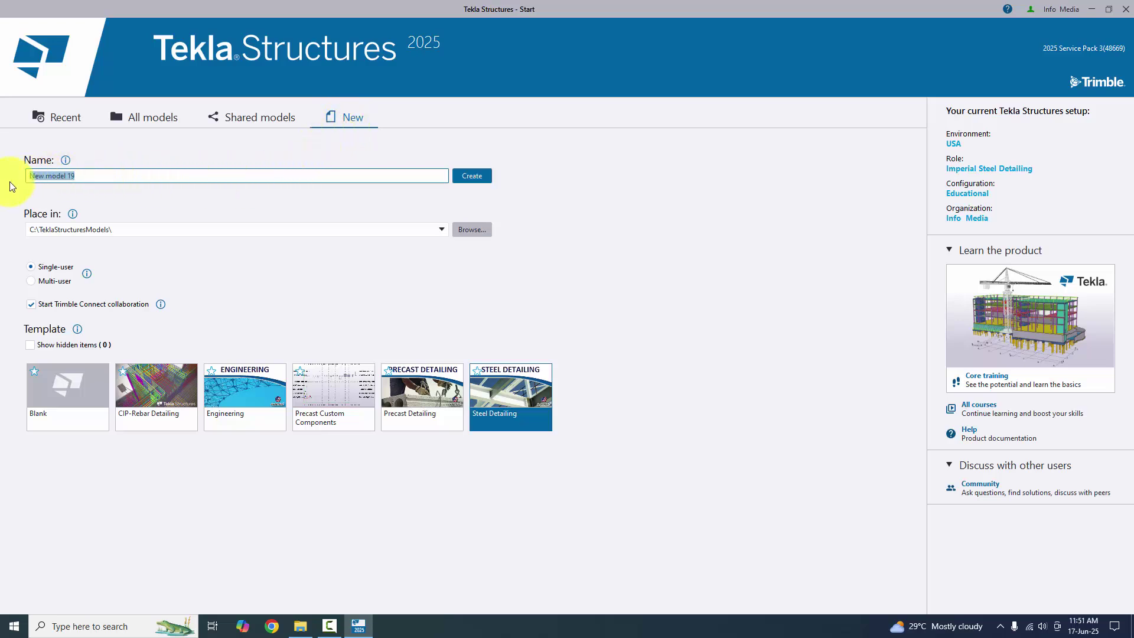
{"action": "type", "text": "project 1"}
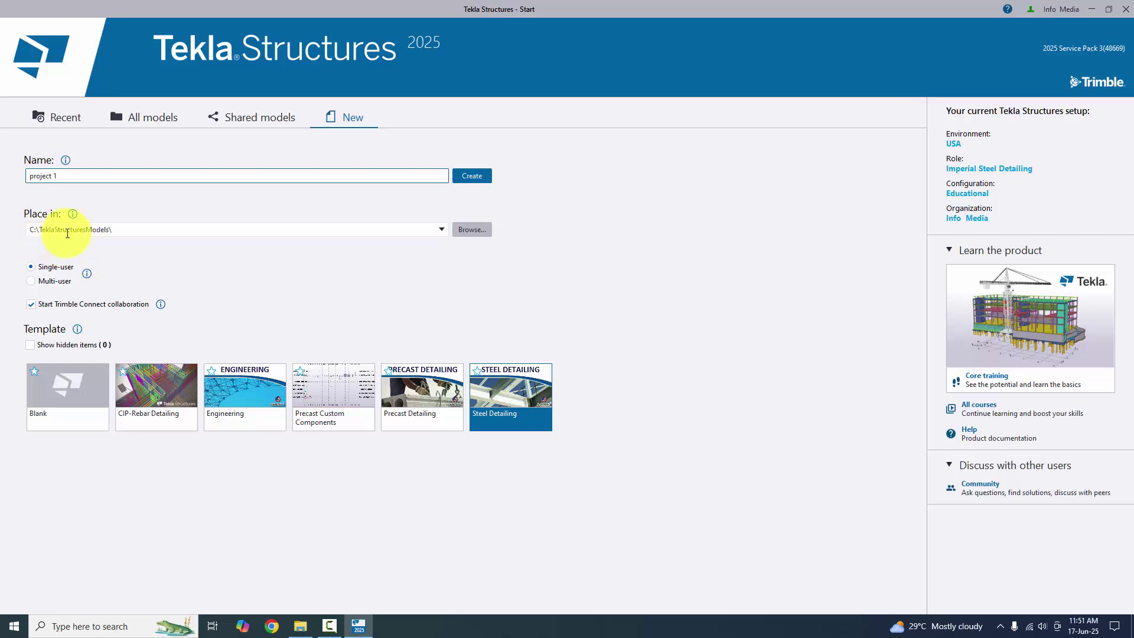
{"action": "left_click", "coordinate": [466, 231]}
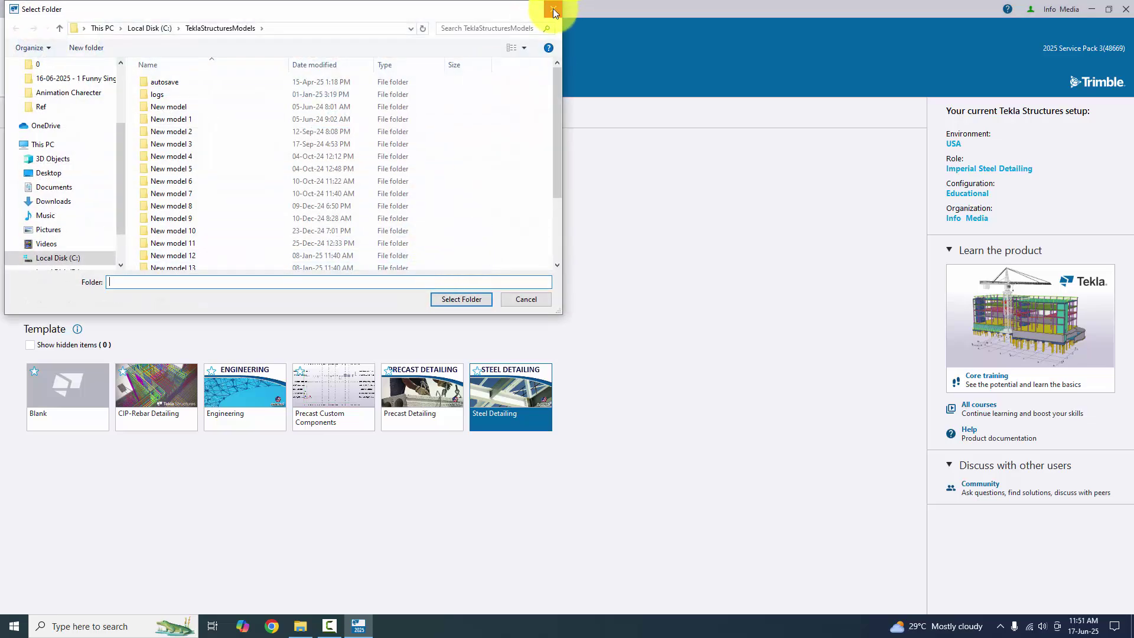
{"action": "scroll", "coordinate": [73, 195], "scroll_direction": "up", "scroll_amount": 1}
{"action": "scroll", "coordinate": [71, 201], "scroll_direction": "down", "scroll_amount": 2}
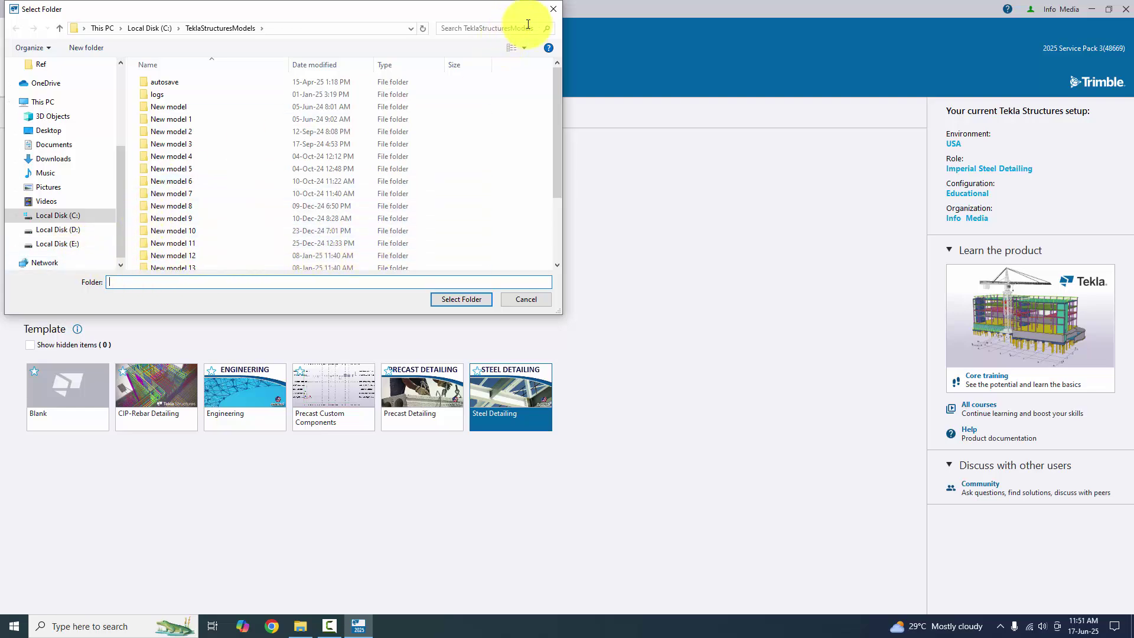
{"action": "left_click", "coordinate": [552, 9]}
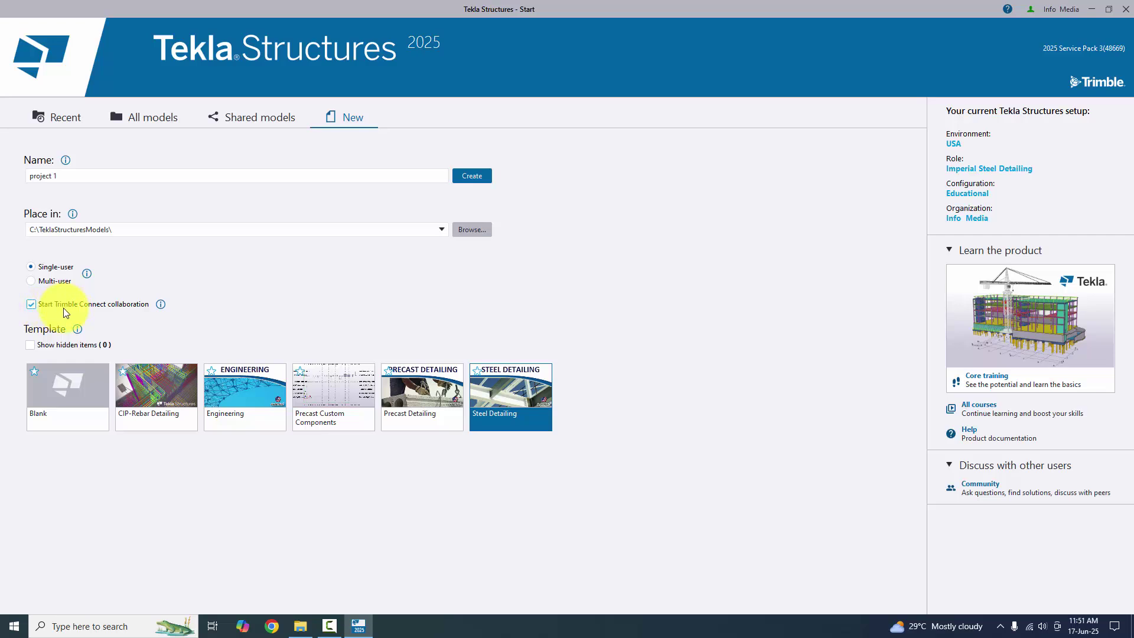
- Create 'project 1' from the Blank template with Trimble Connect collaboration turned off
{"action": "left_click", "coordinate": [32, 305]}
{"action": "left_click", "coordinate": [71, 398]}
{"action": "left_click", "coordinate": [472, 176]}
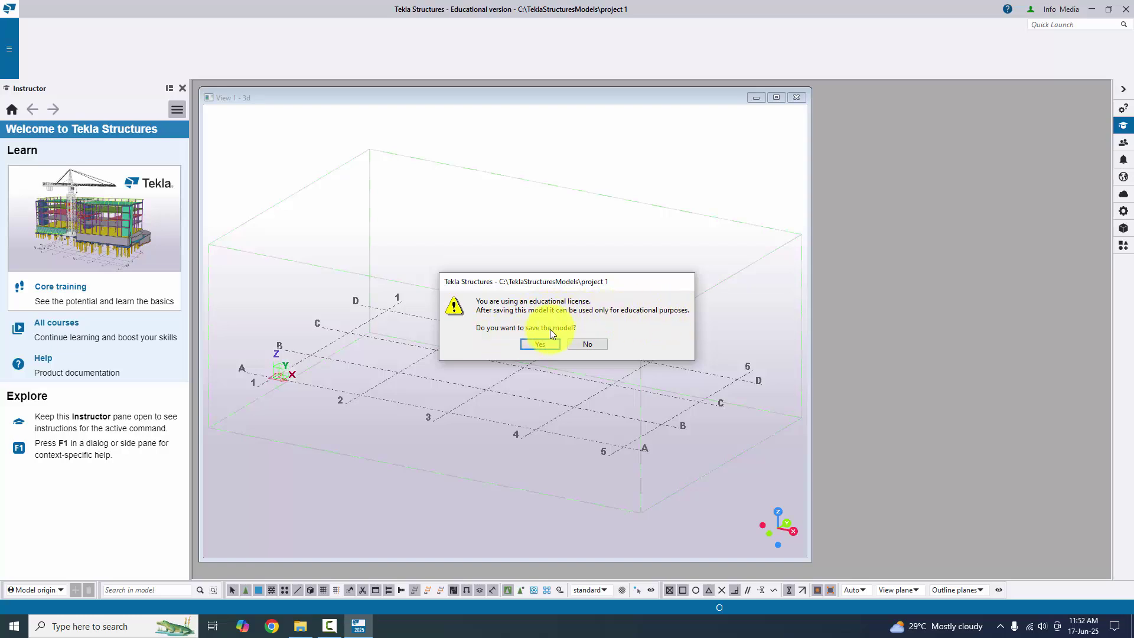
- Accept the educational-license prompt to save the project 1 model
{"action": "left_click", "coordinate": [542, 345]}
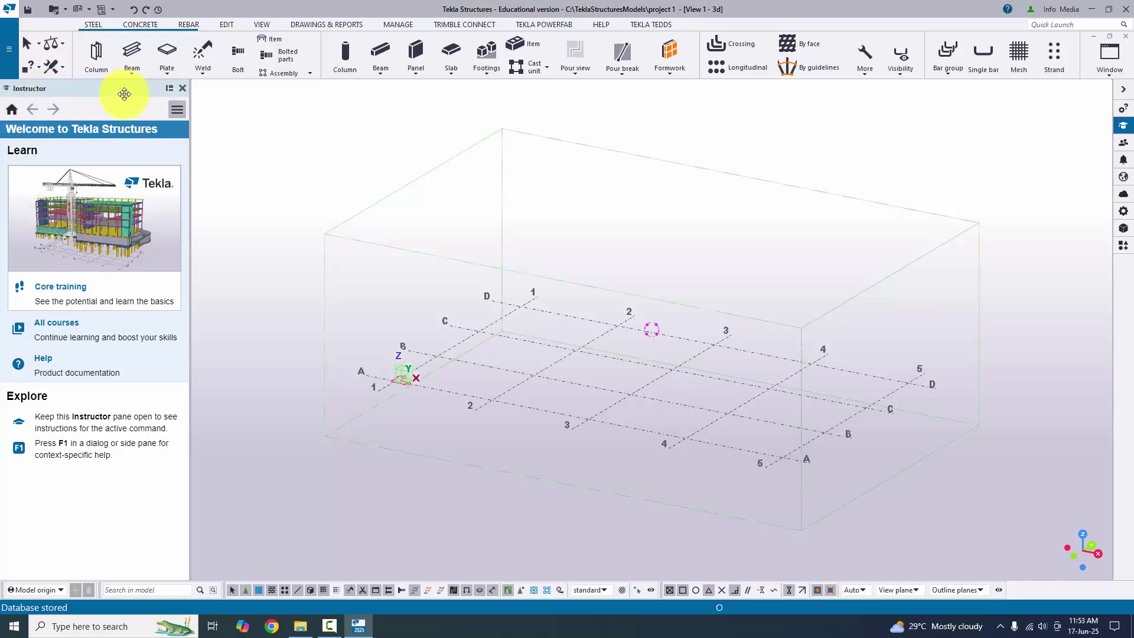
- Close the Instructor pane and orbit the 3D view to a near-front view of grid 1–5, A–D
{"action": "left_click", "coordinate": [183, 88]}
{"action": "scroll", "coordinate": [591, 389], "scroll_direction": "down", "scroll_amount": 2}
{"action": "left_click_drag", "start_coordinate": [600, 388], "coordinate": [529, 420]}
{"action": "scroll", "coordinate": [349, 381], "scroll_direction": "up", "scroll_amount": 3}
{"action": "left_click_drag", "start_coordinate": [597, 378], "coordinate": [474, 424]}
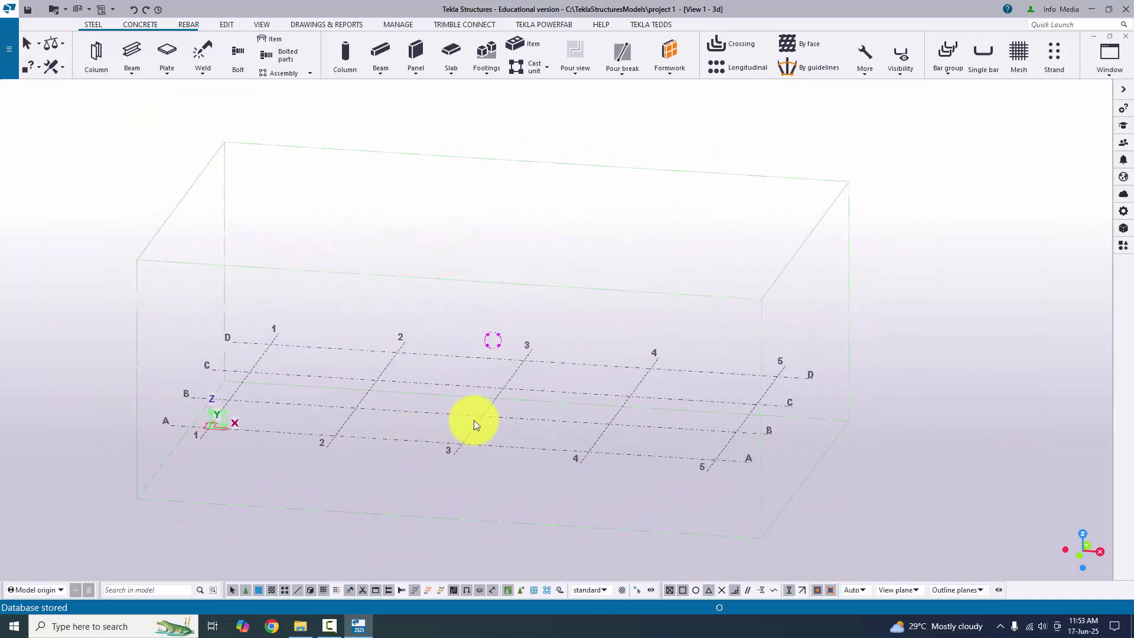